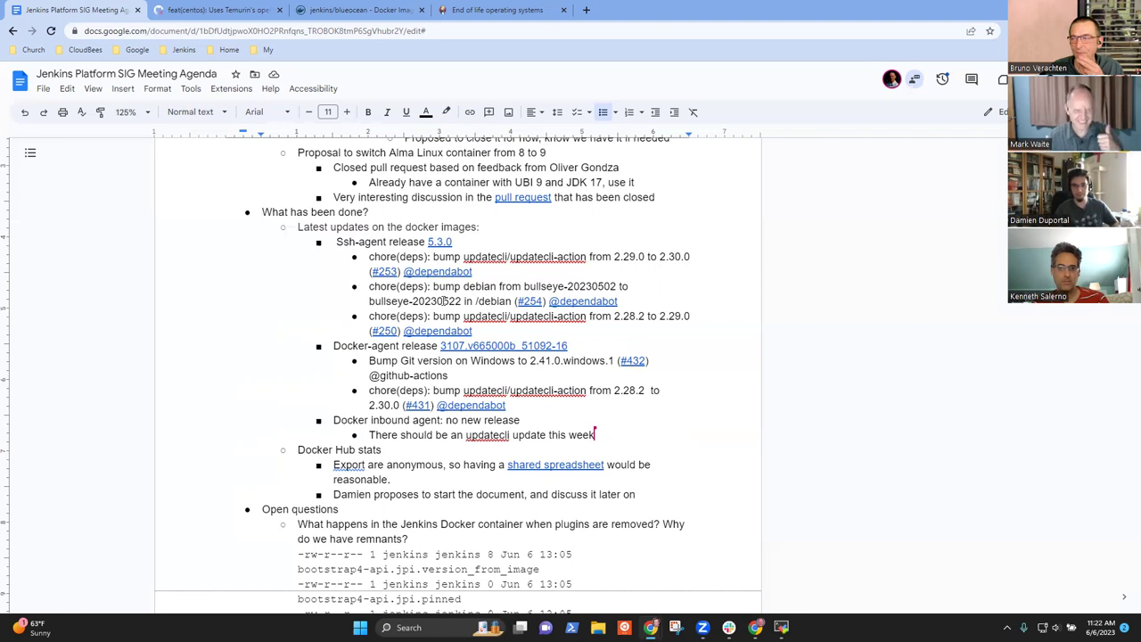
Correct "Export" to "Exports" in the first bullet under Docker Hub stats.
scroll(398, 290, "down", 3)
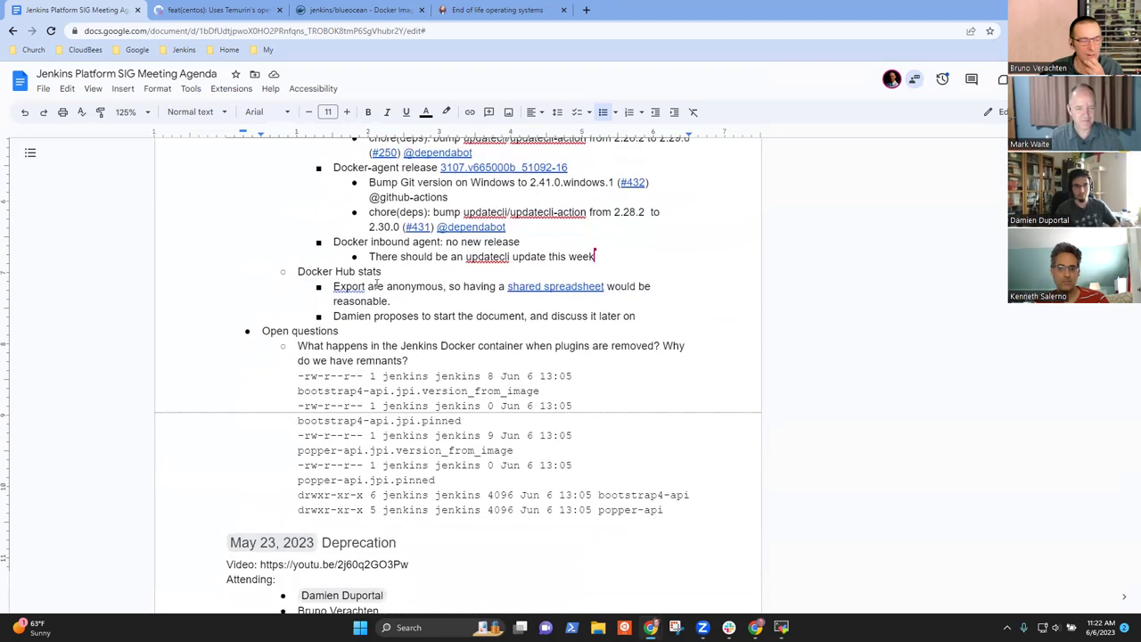
scroll(399, 290, "up", 2)
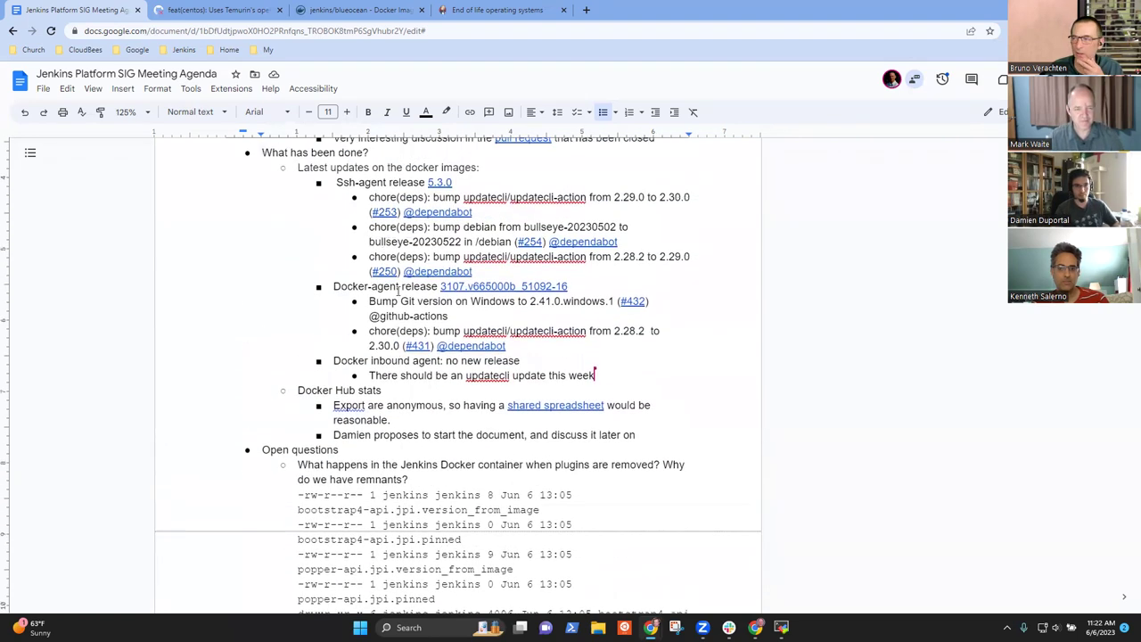
left_click(366, 404)
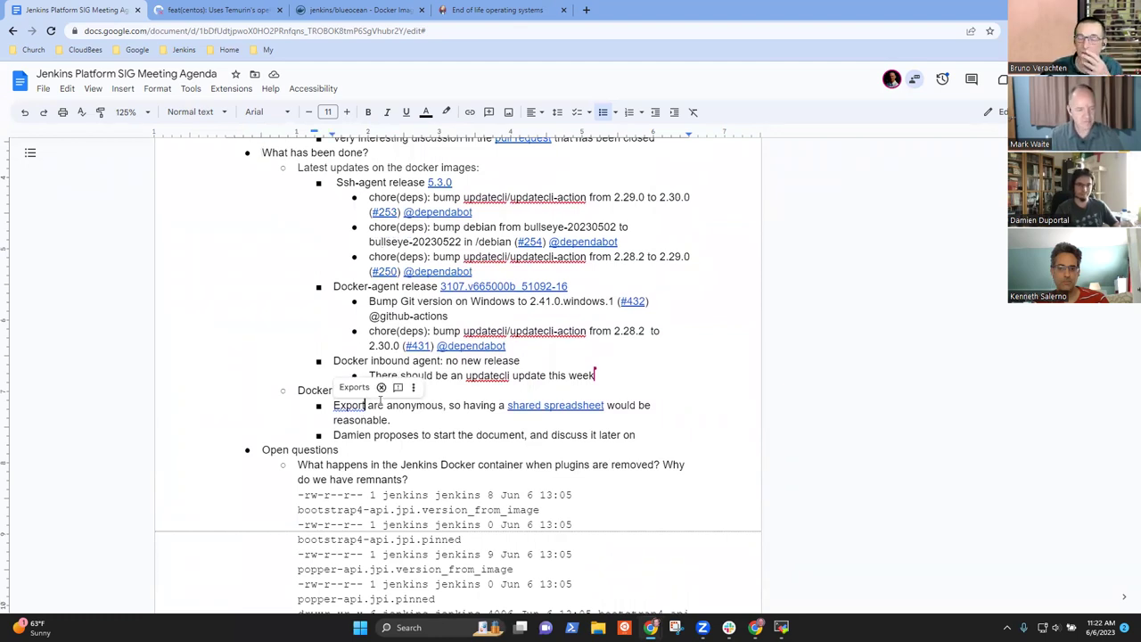
type("s")
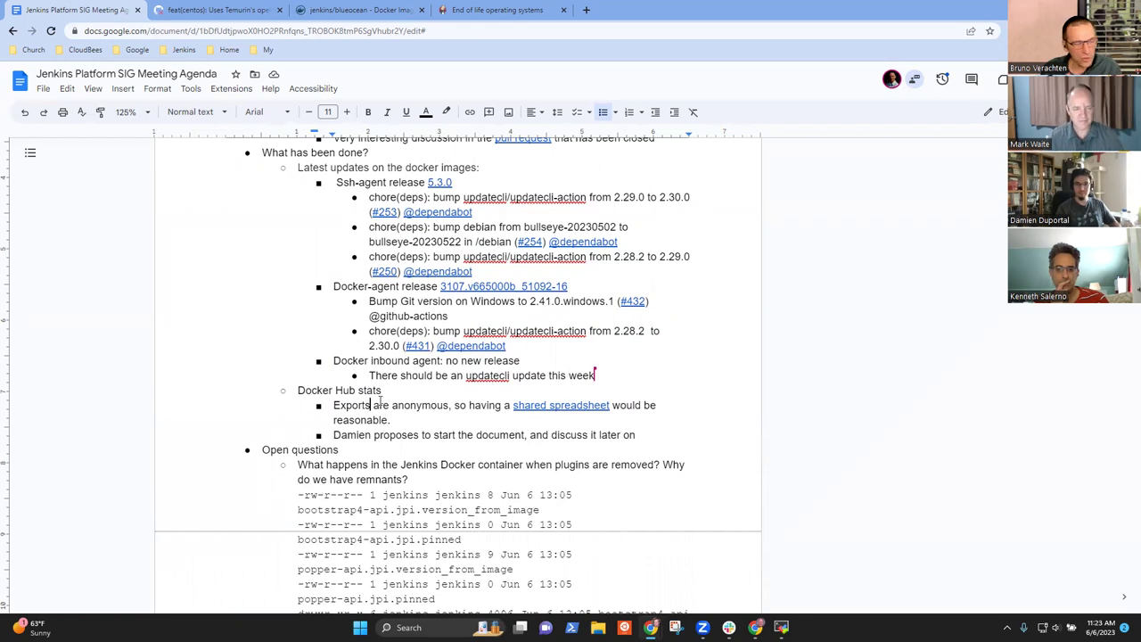
left_click(394, 394)
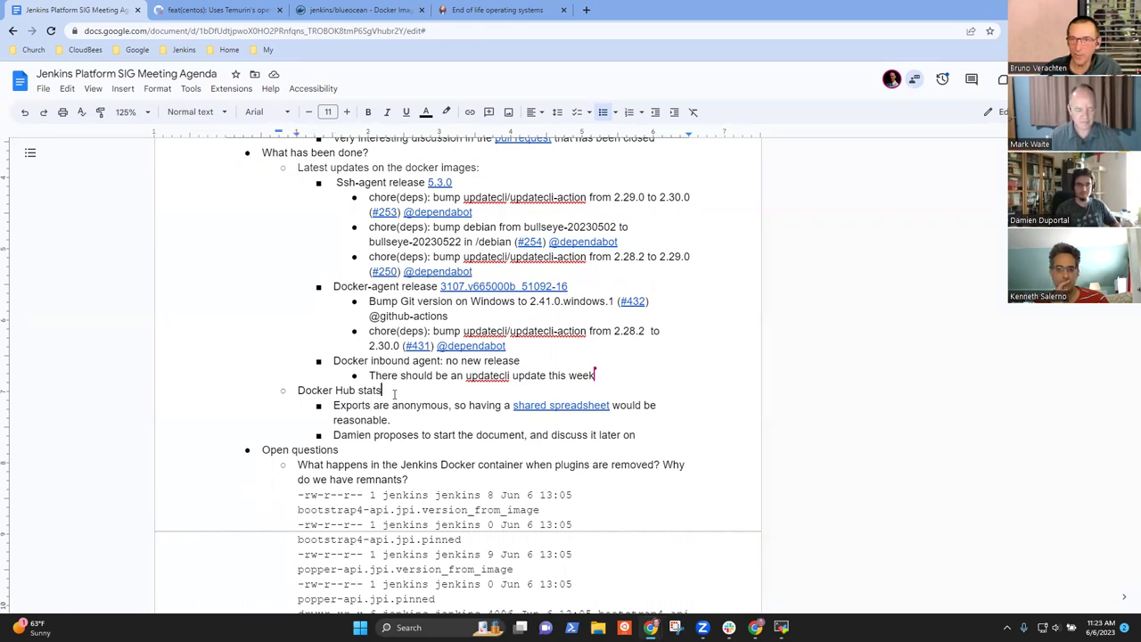
Open the shared spreadsheet linked under Docker Hub stats and set its zoom to 125%.
left_click(556, 405)
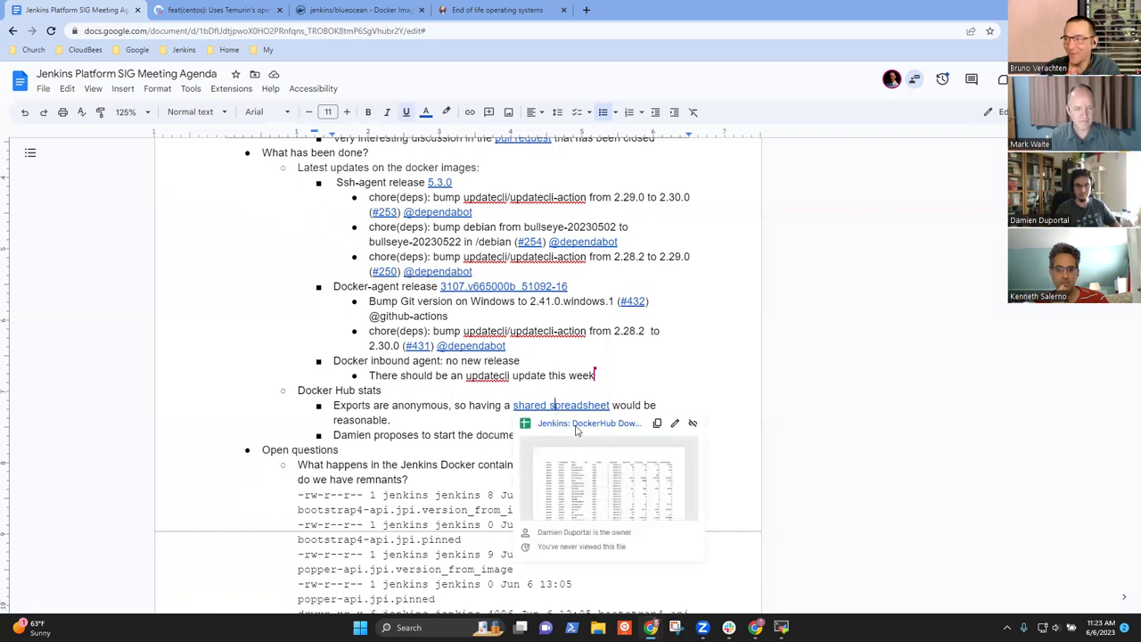
left_click(576, 427)
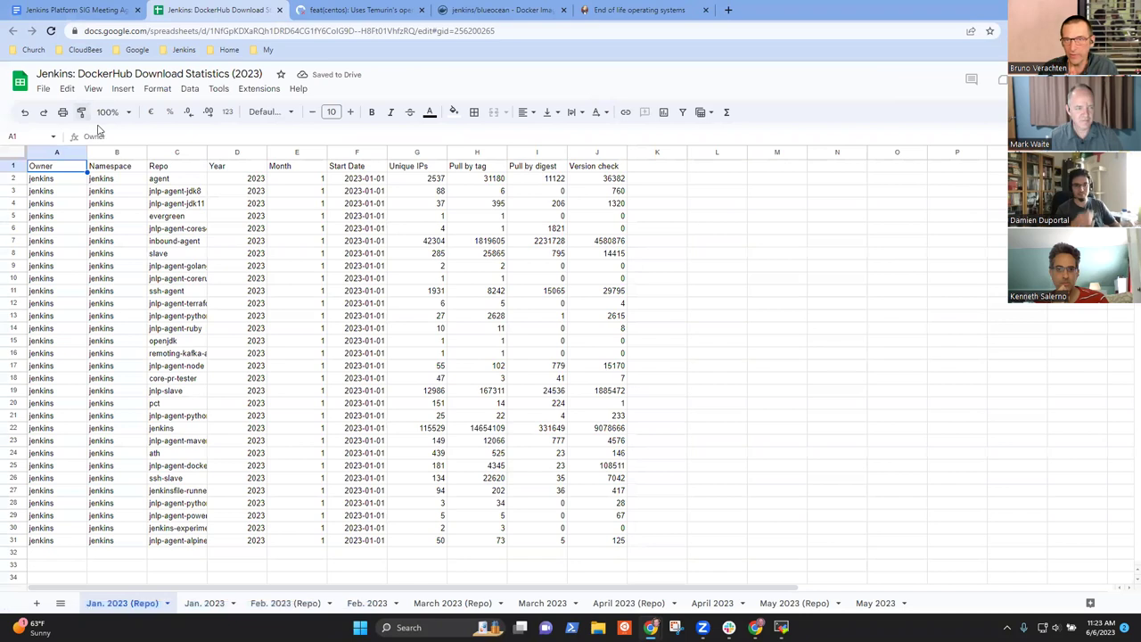
left_click(111, 111)
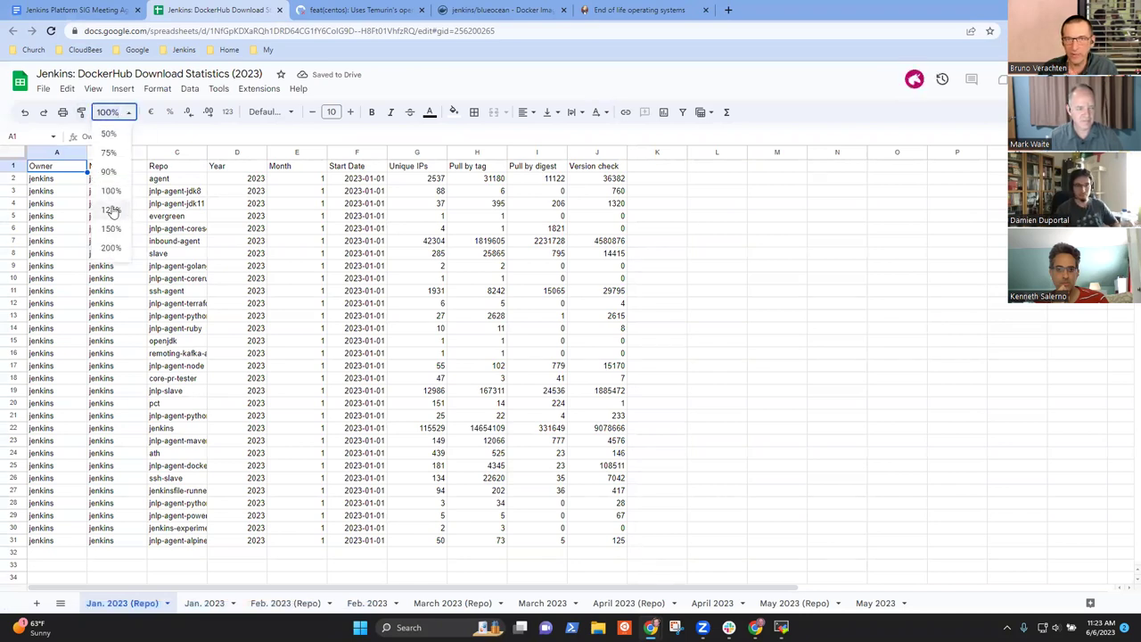
left_click(111, 210)
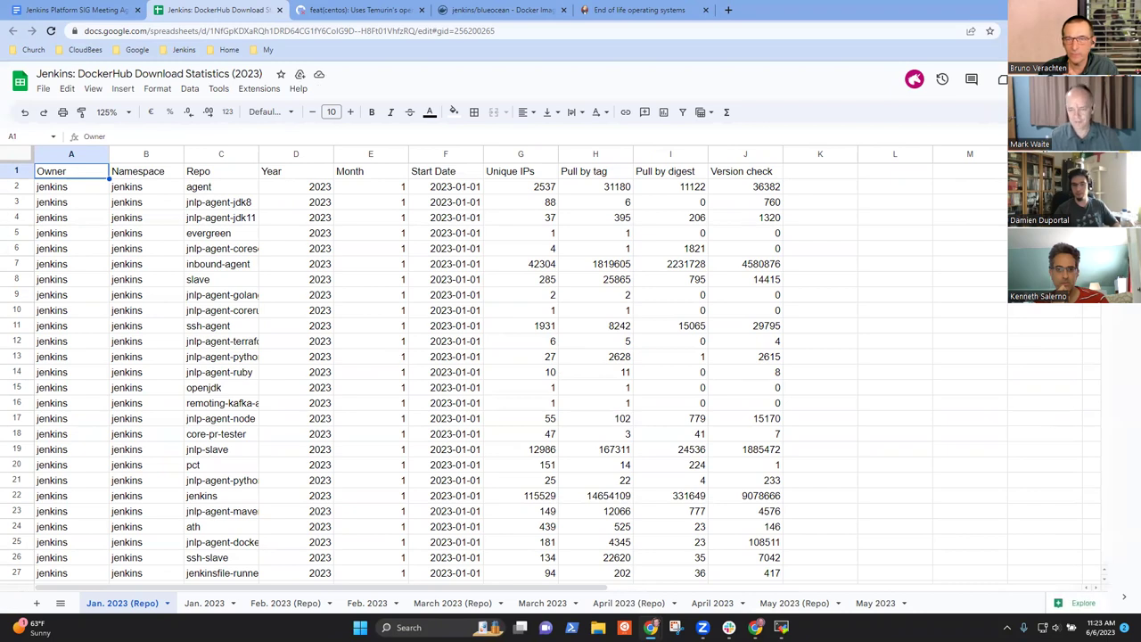
Compare the column layouts of the May 2023 and Jan. 2023 (Repo) sheets, ending on May 2023.
left_click(873, 603)
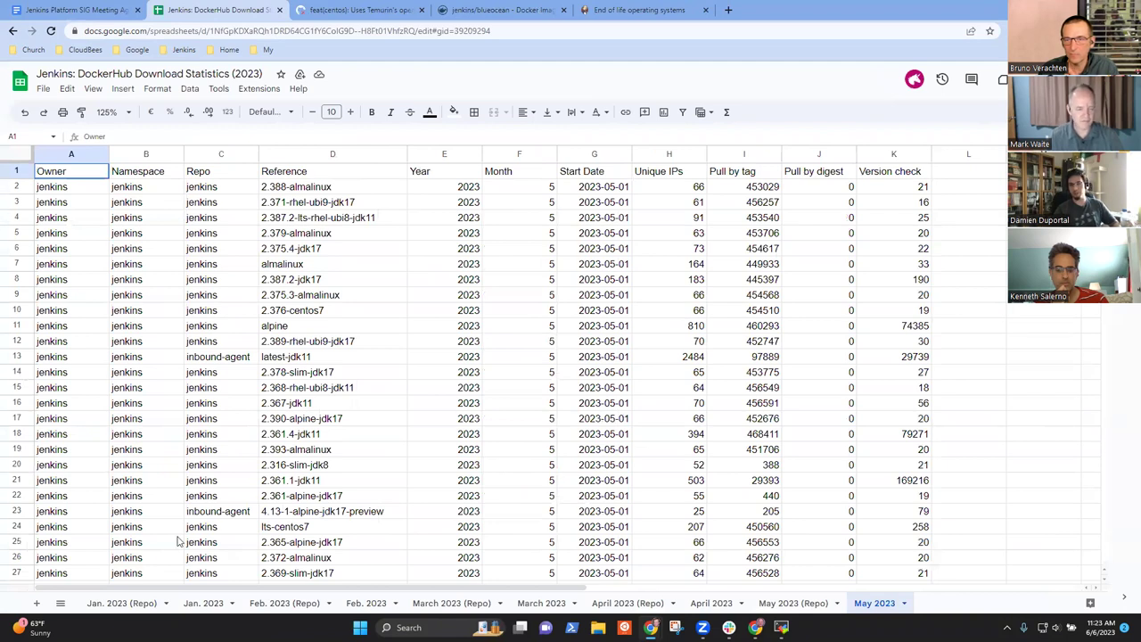
left_click(106, 604)
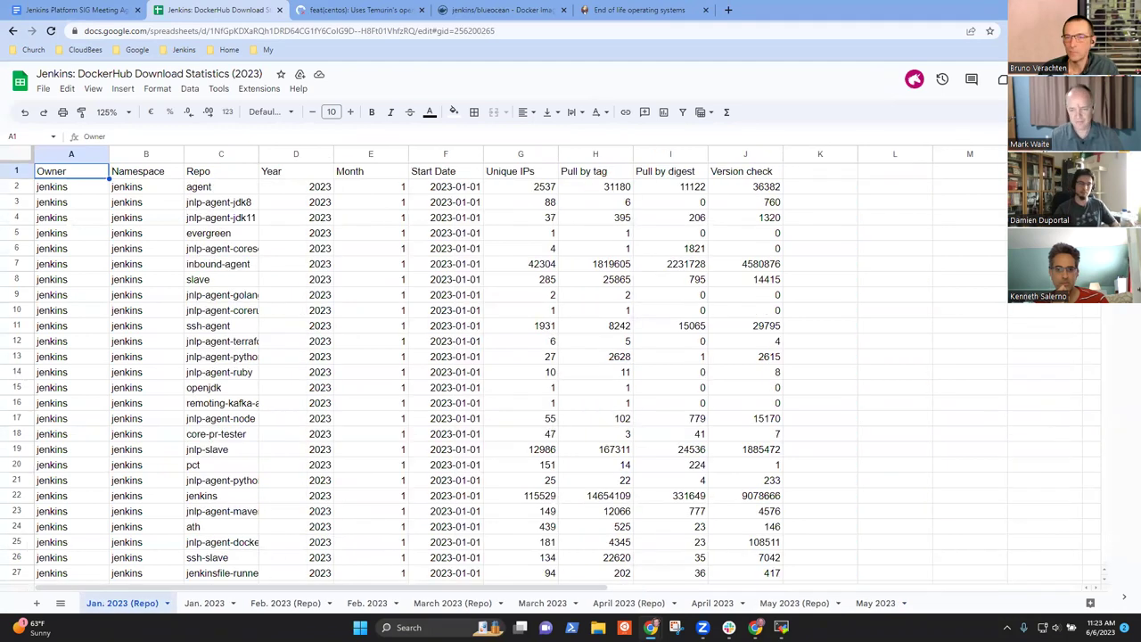
left_click(874, 603)
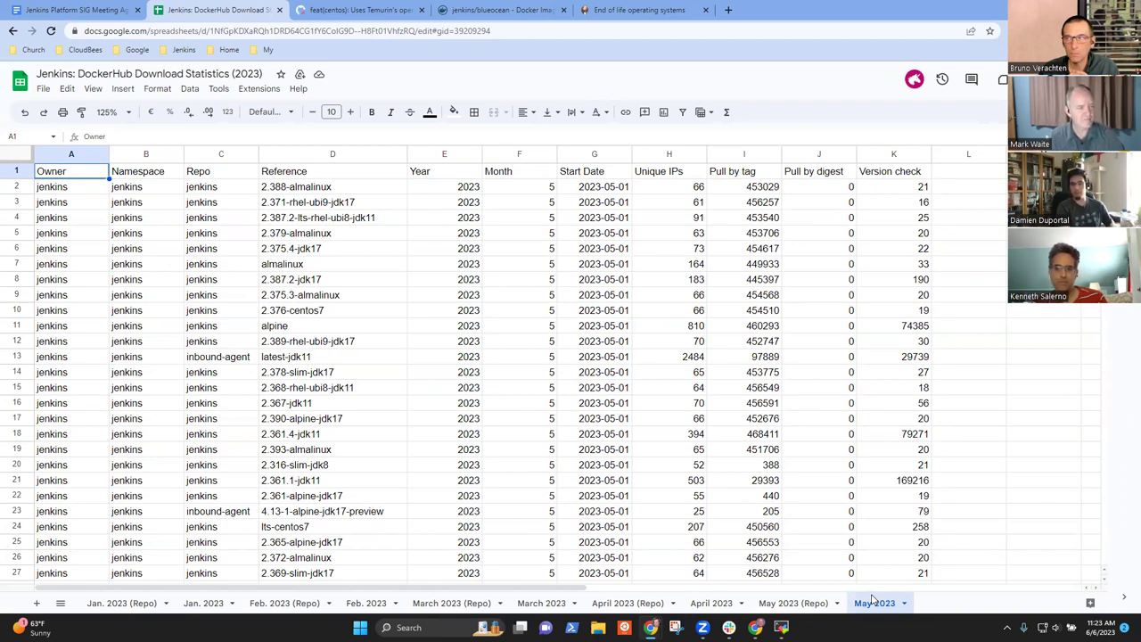
Examine the Unique IPs values row by row in the May 2023 sheet, down past row 80, and return to cell A1.
key("Right")
key("Right")
key("Right")
key("Right")
key("Right")
key("Right")
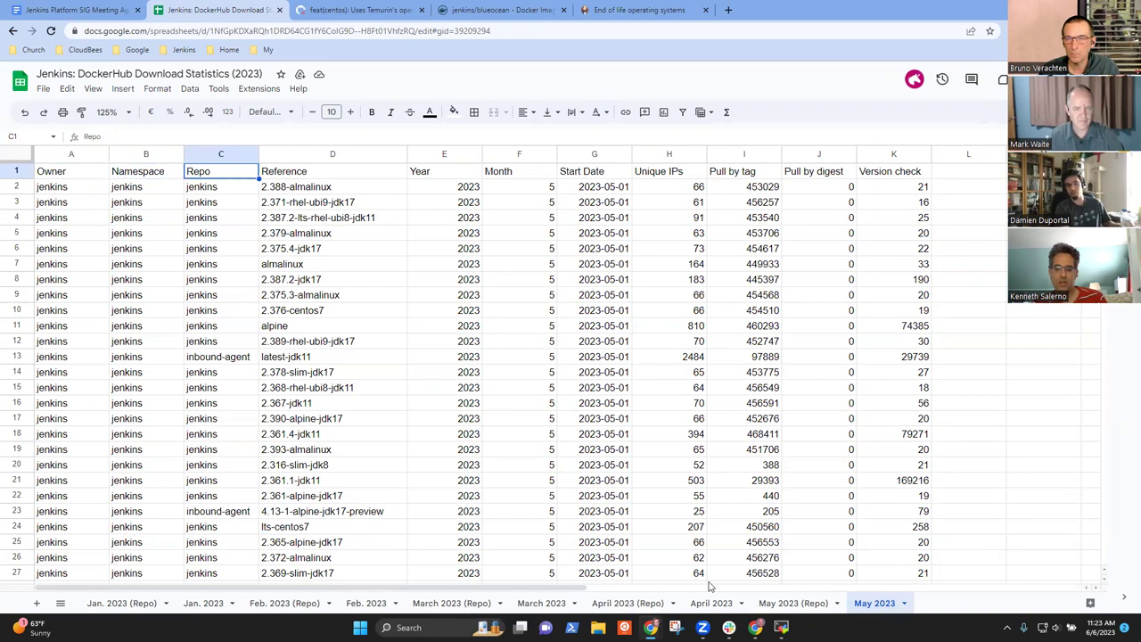
key("Right")
key("Down")
key("Down")
key("Down")
key("Down")
key("Down")
key("Down")
key("Down")
key("Down")
key("Down")
key("Down")
key("Down")
key("Down")
key("Down")
key("Down")
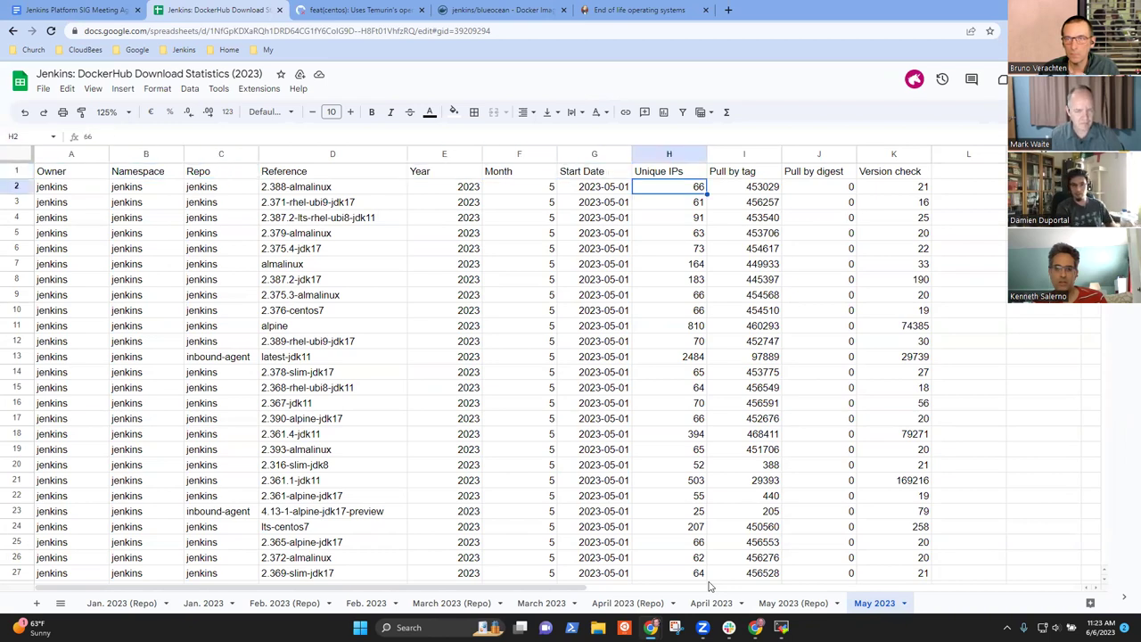
key("Down")
key("Down")
key("Down")
key("Down")
key("Down")
key("Down")
key("Down")
key("Down")
key("Down")
key("Down")
key("Down")
key("Down")
key("Down")
key("Down")
key("Down")
key("Down")
key("Down")
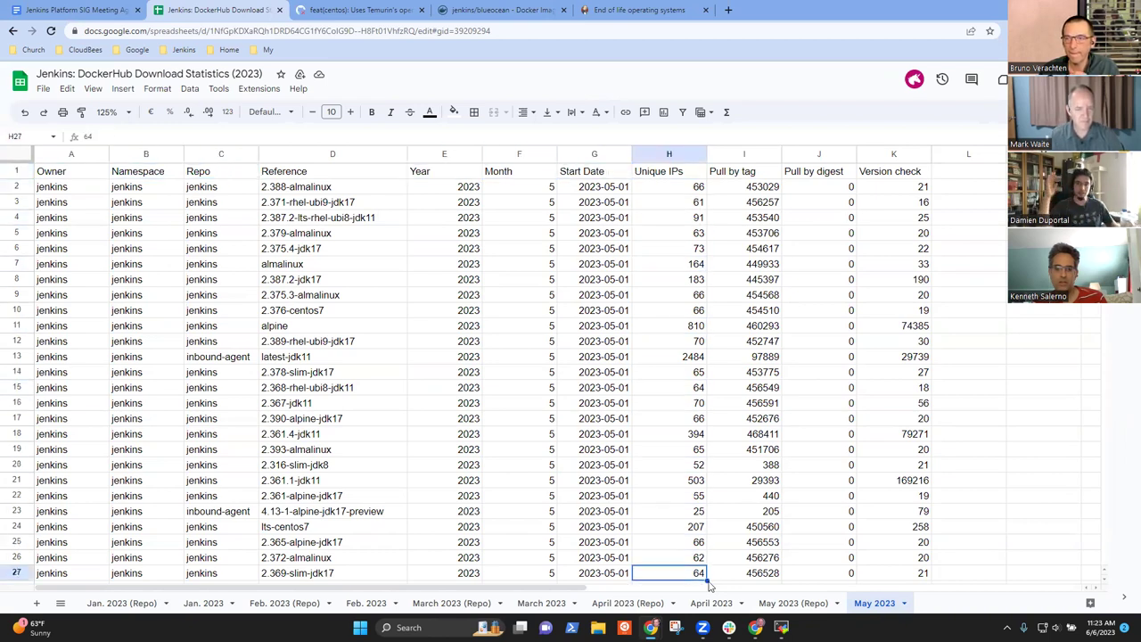
key("Down")
key("Down")
key("Down")
key("Down")
key("Down")
key("Down")
key("Down")
key("Down")
key("Down")
key("Down")
key("Down")
key("Down")
key("Down")
key("Down")
key("Down")
key("Down")
key("Down")
key("Down")
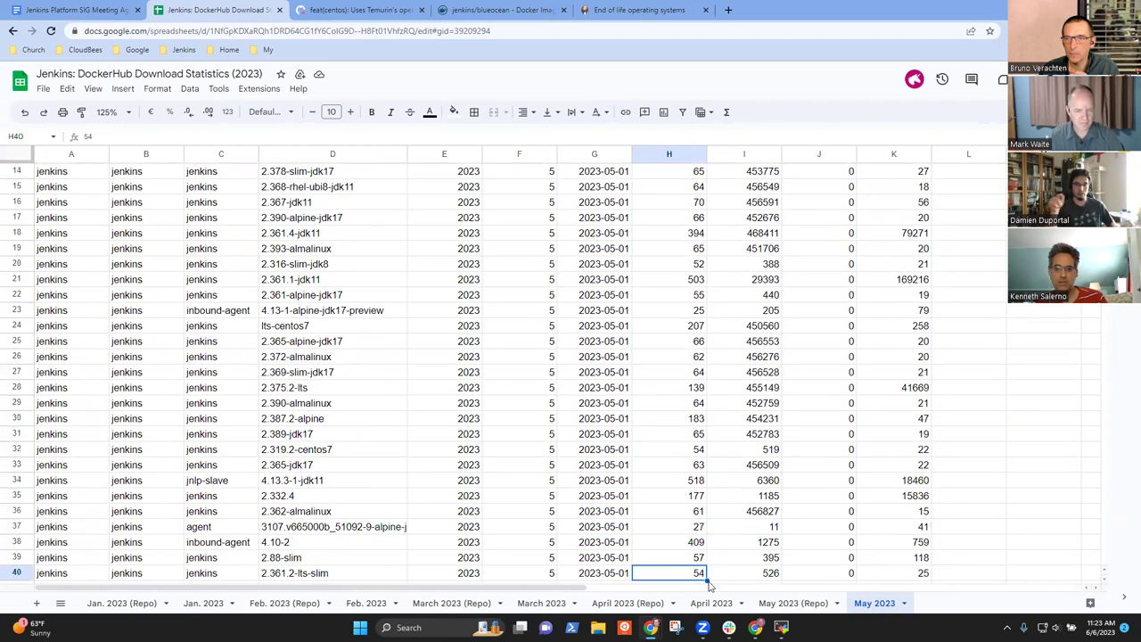
key("Down")
key("Down")
key("Down")
key("Down")
key("Down")
key("Down")
key("Down")
key("Down")
key("Down")
key("Down")
key("Down")
key("Down")
key("Down")
key("Down")
key("Down")
key("Down")
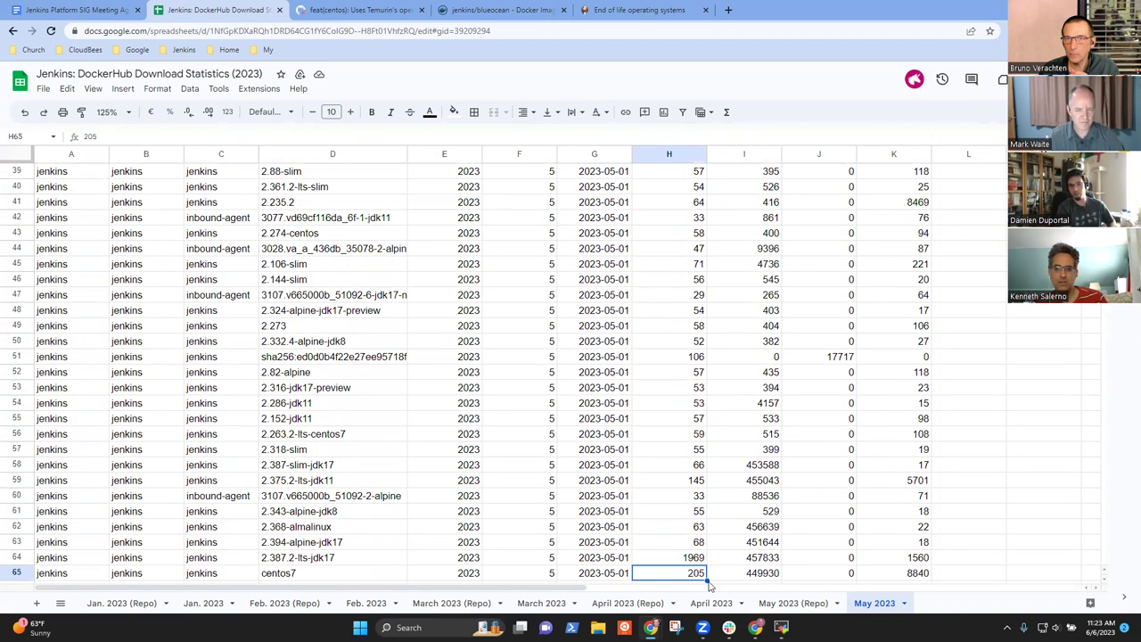
key("Up")
key("Up")
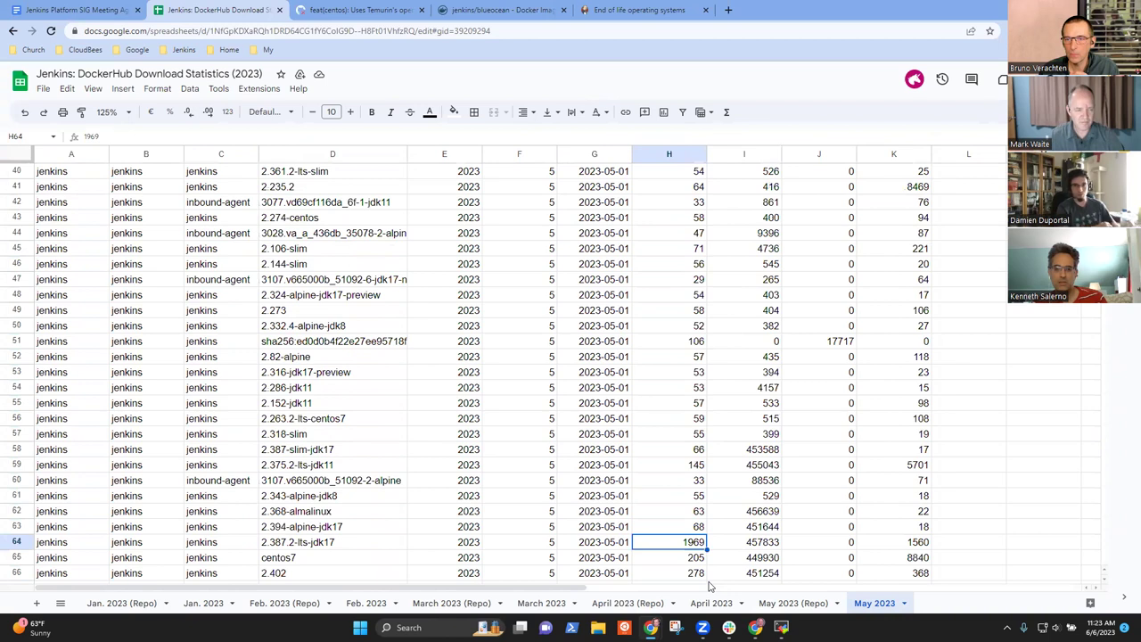
key("Down")
key("Down")
key("Down")
key("Down")
key("Down")
key("Down")
key("Down")
key("Down")
key("Down")
key("Down")
key("Down")
key("Down")
key("Down")
key("Down")
key("Down")
key("Down")
key("Down")
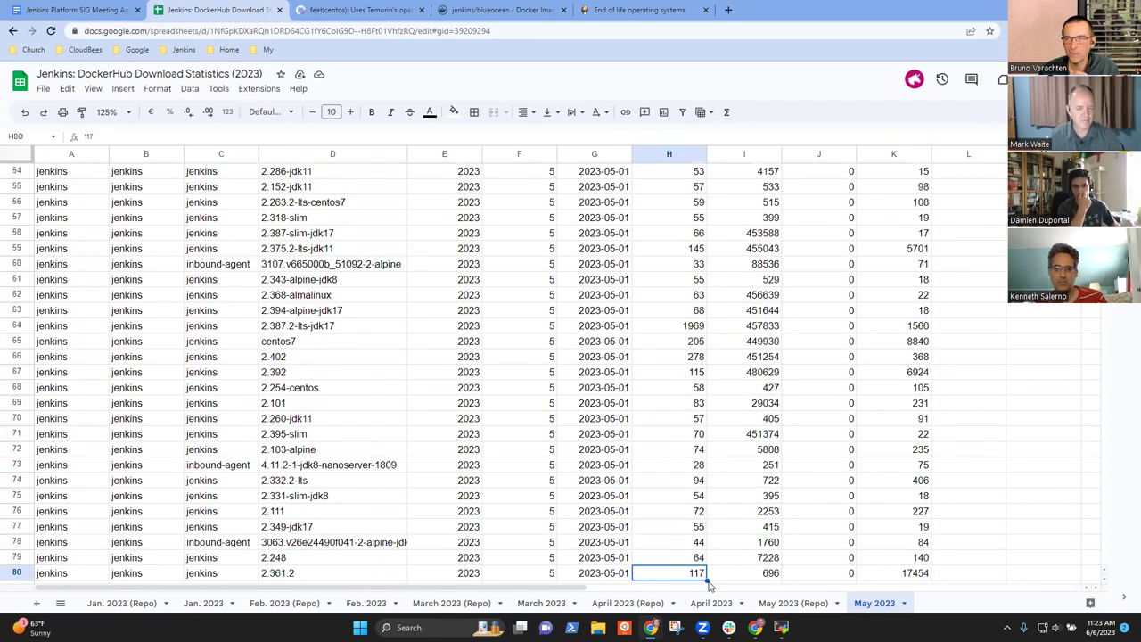
key("Down")
key("Down")
key("Down")
key("Down")
key("Down")
key("Down")
key("Down")
key("Down")
key("Down")
key("Down")
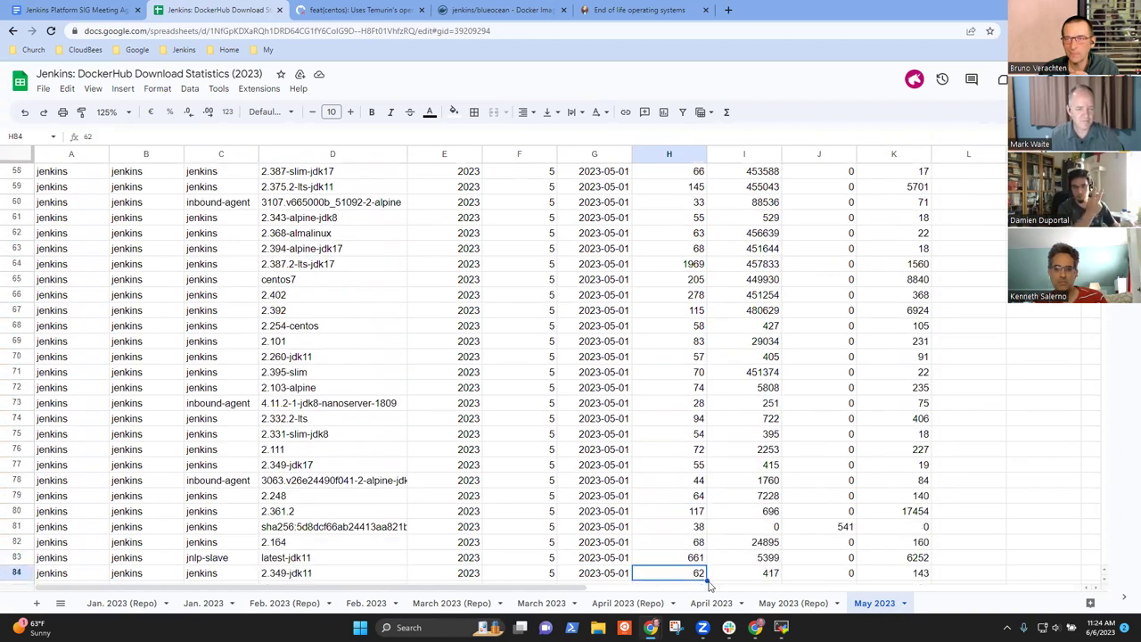
key("Down")
key("ctrl+Home")
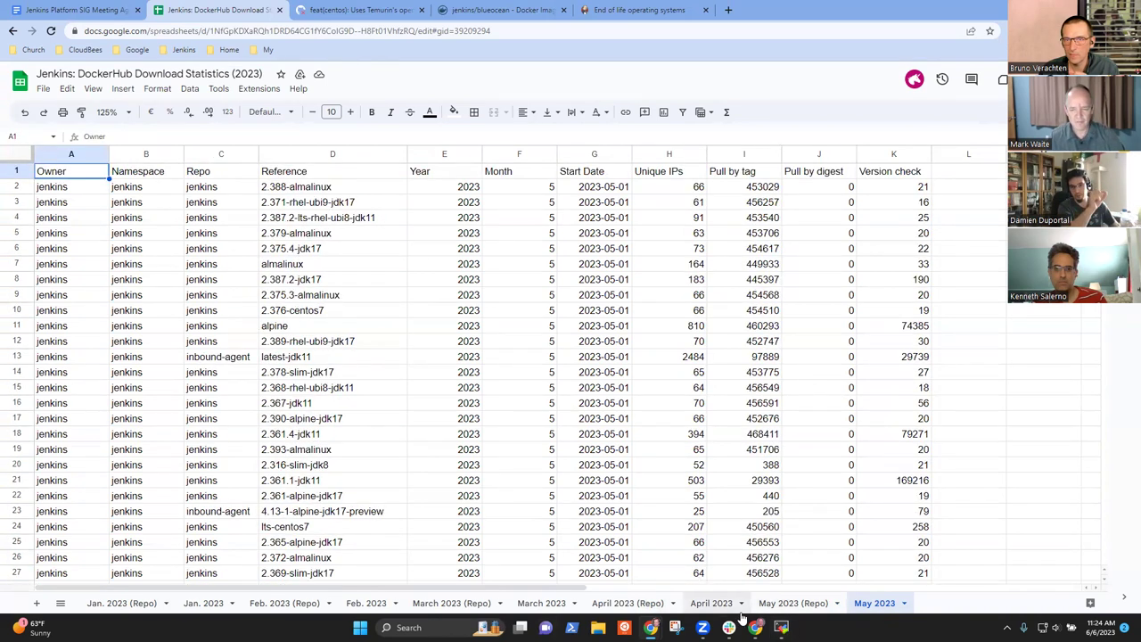
Examine the Pull by tag, Pull by digest, Unique IPs and Version check columns in the May 2023 (Repo) sheet.
left_click(788, 607)
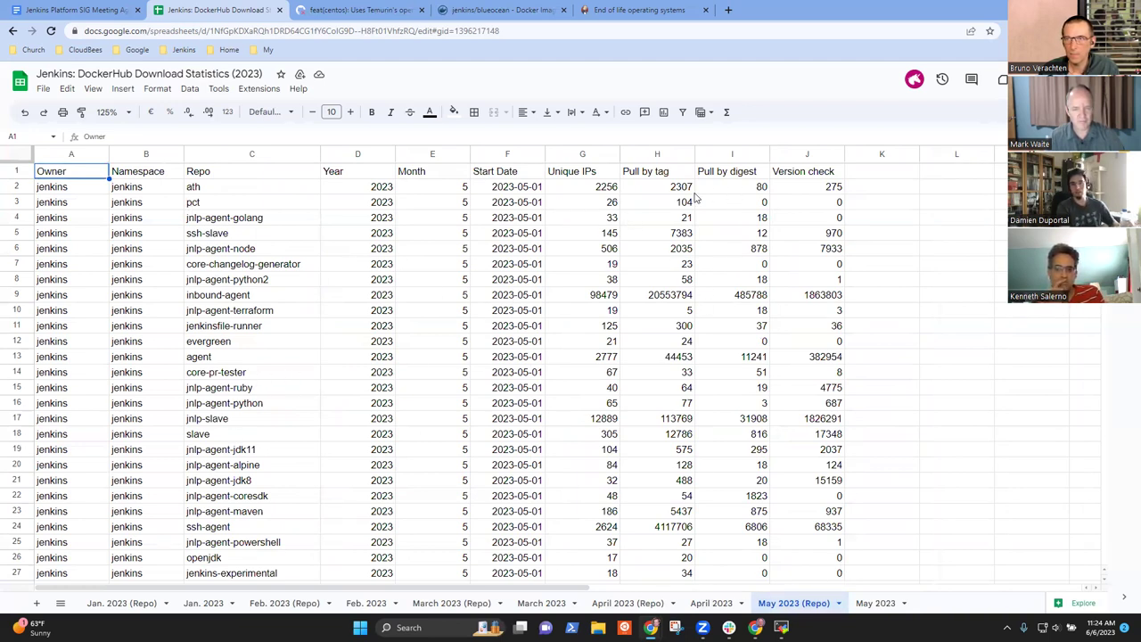
left_click(657, 157)
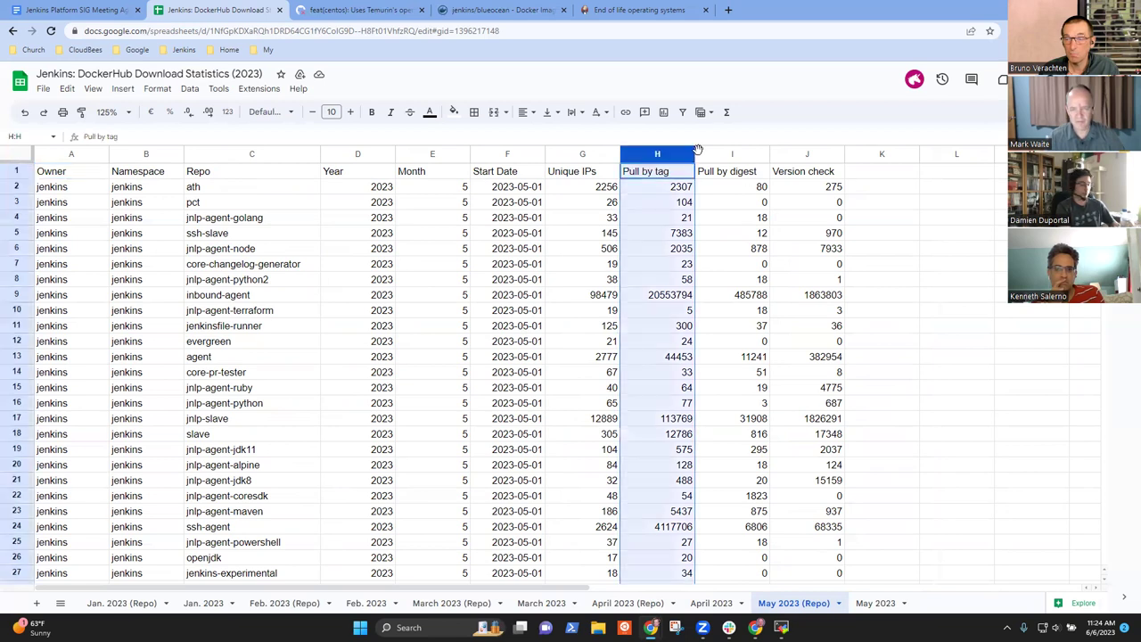
left_click(728, 150)
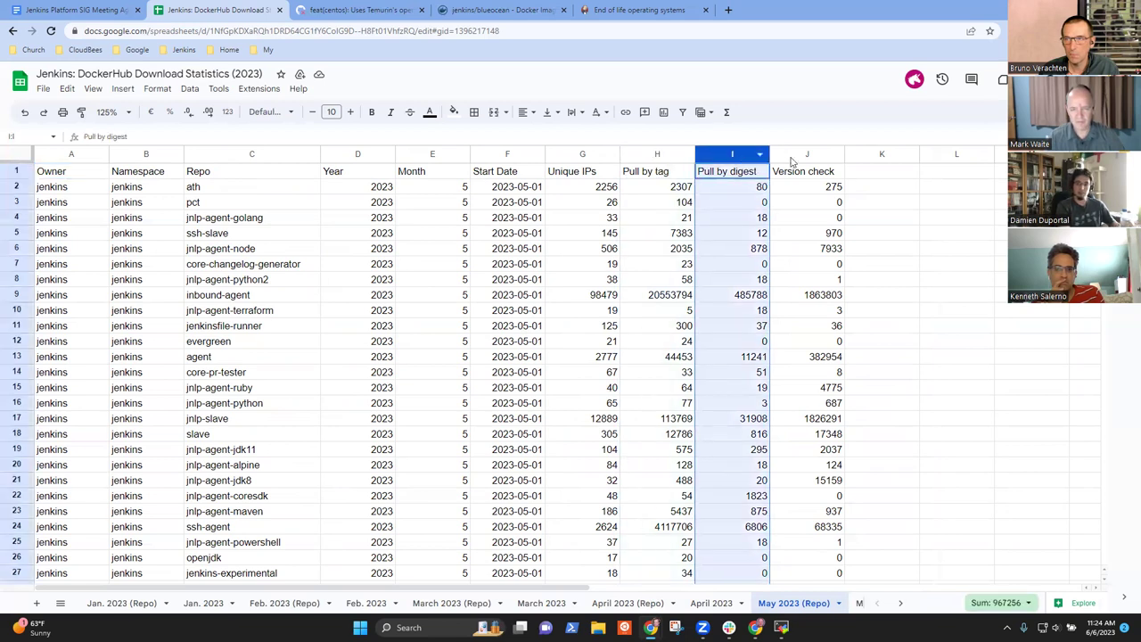
left_click(568, 153)
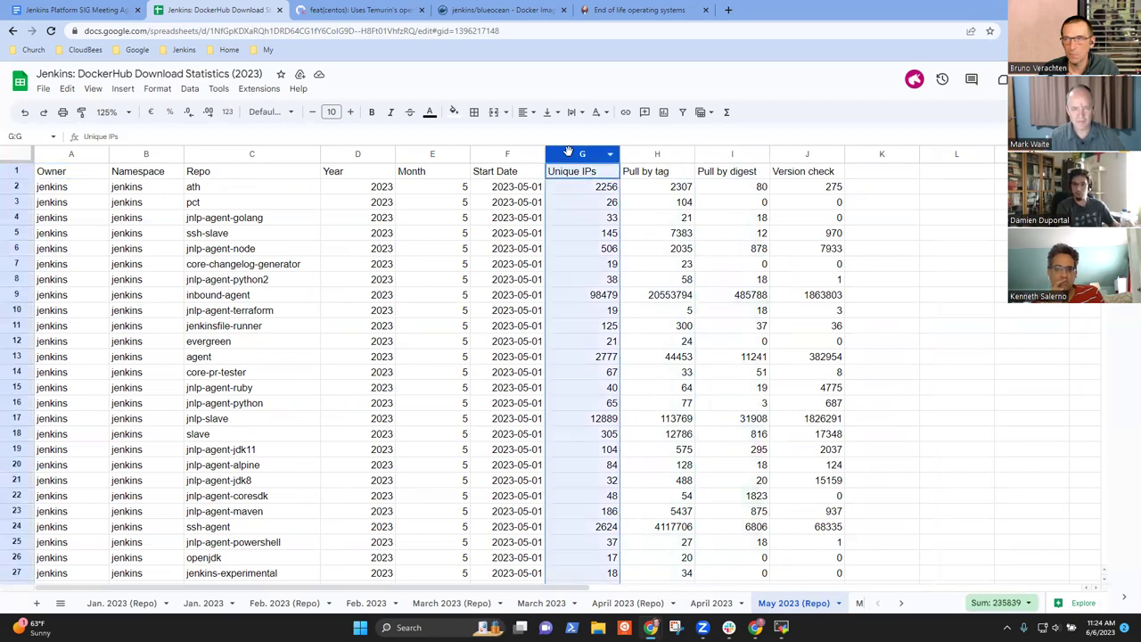
left_click(584, 265)
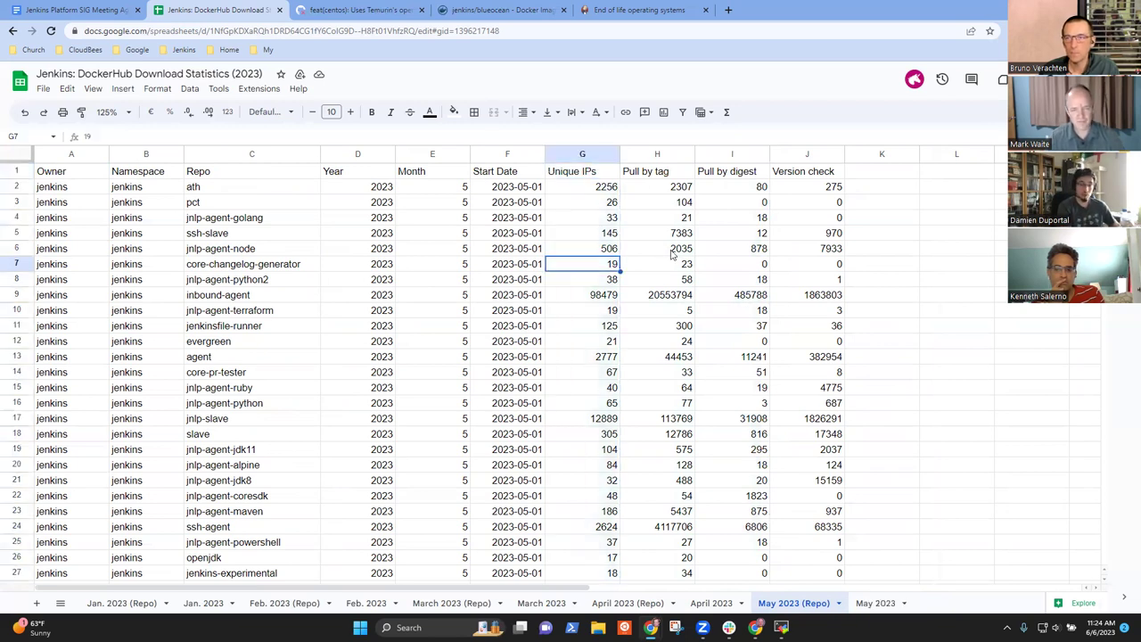
left_click(591, 156)
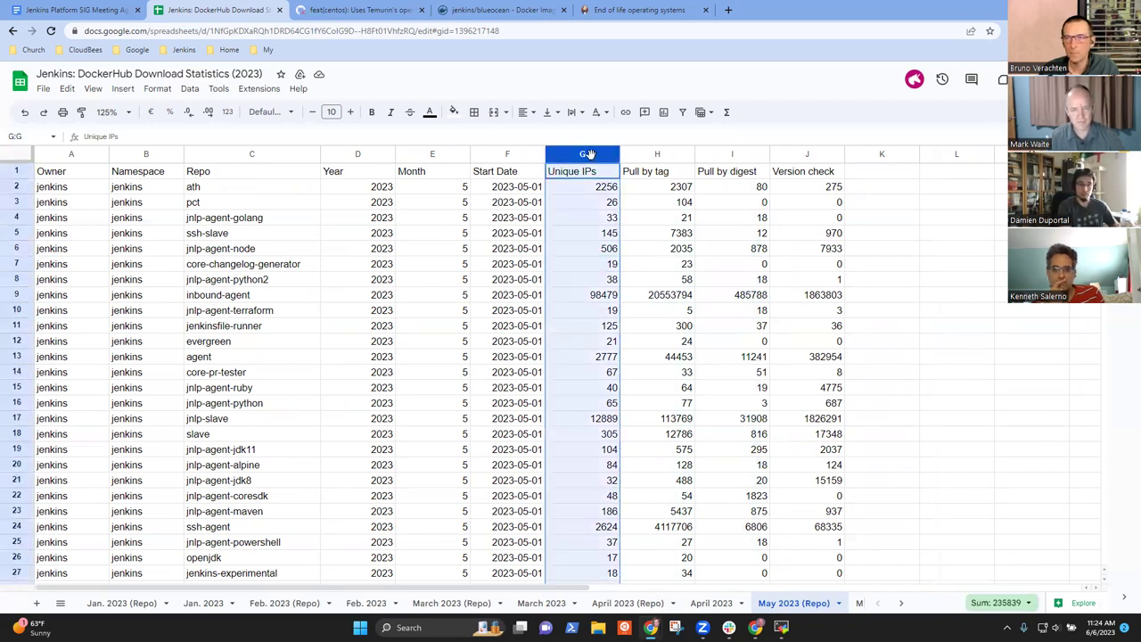
left_click(834, 189)
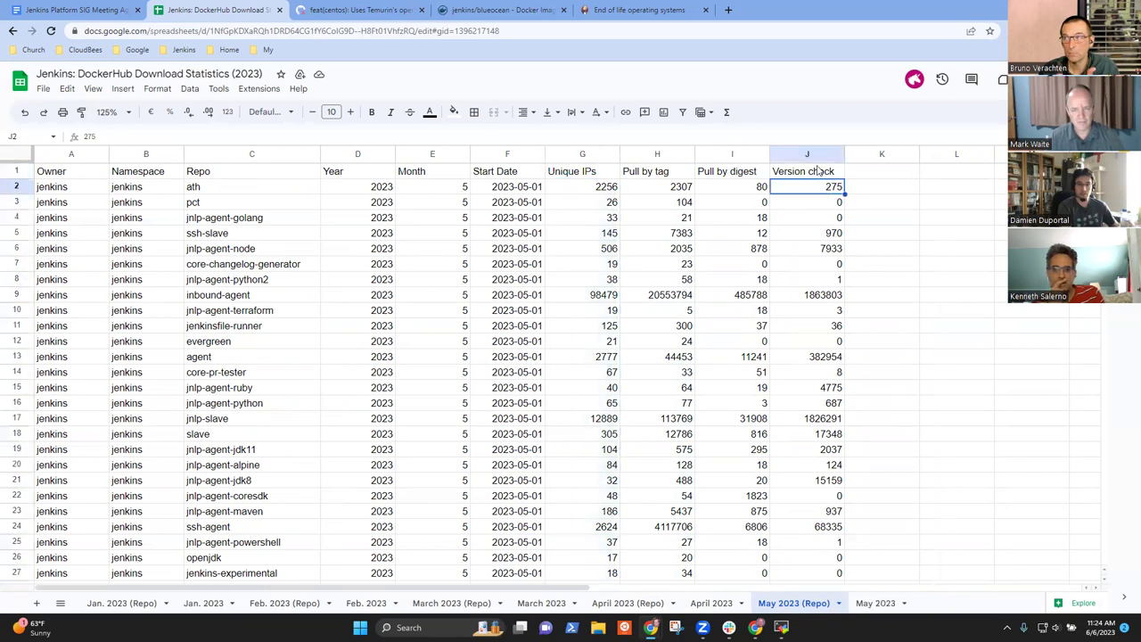
left_click(816, 157)
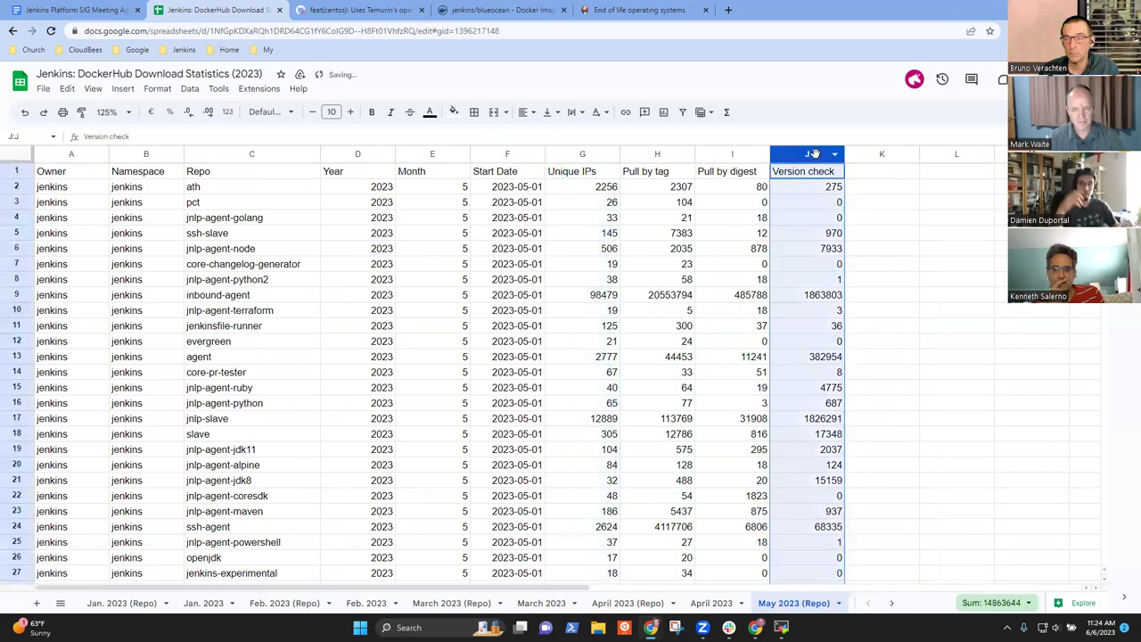
left_click(814, 192)
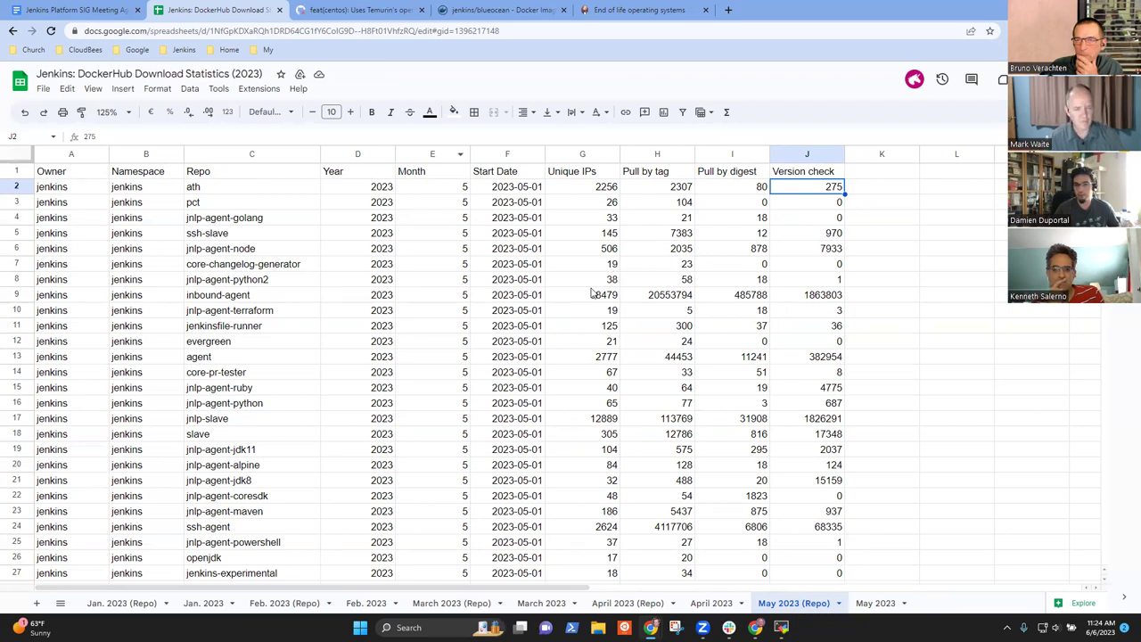
Jump through the Unique IPs column from its first value to the end of the data and back to its header.
left_click(590, 192)
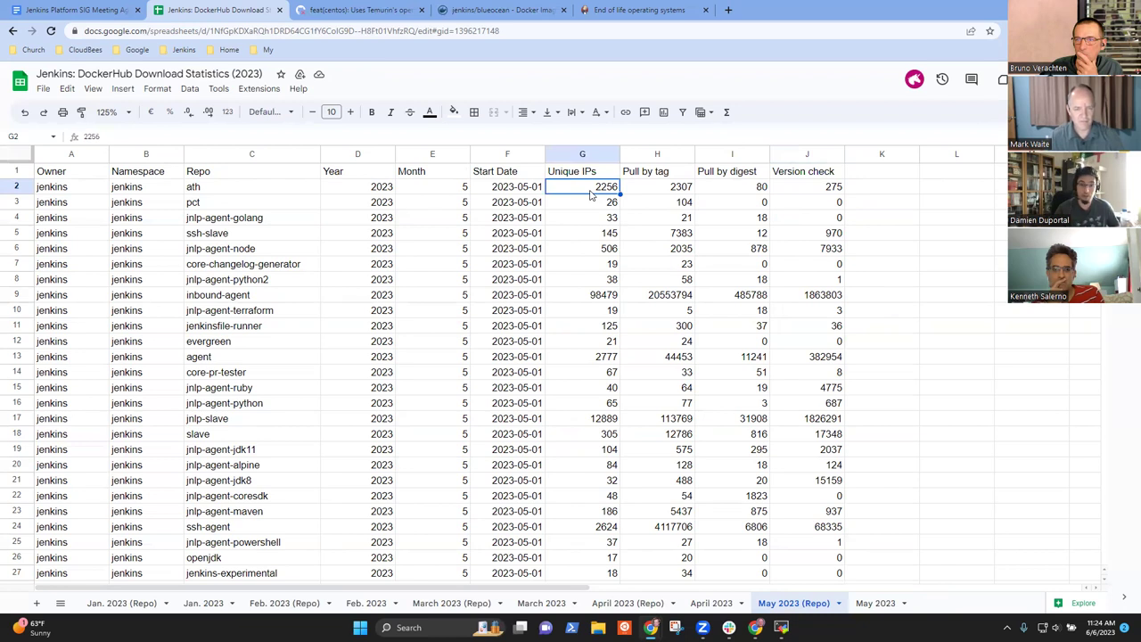
key("ctrl+Down")
key("ctrl+Up")
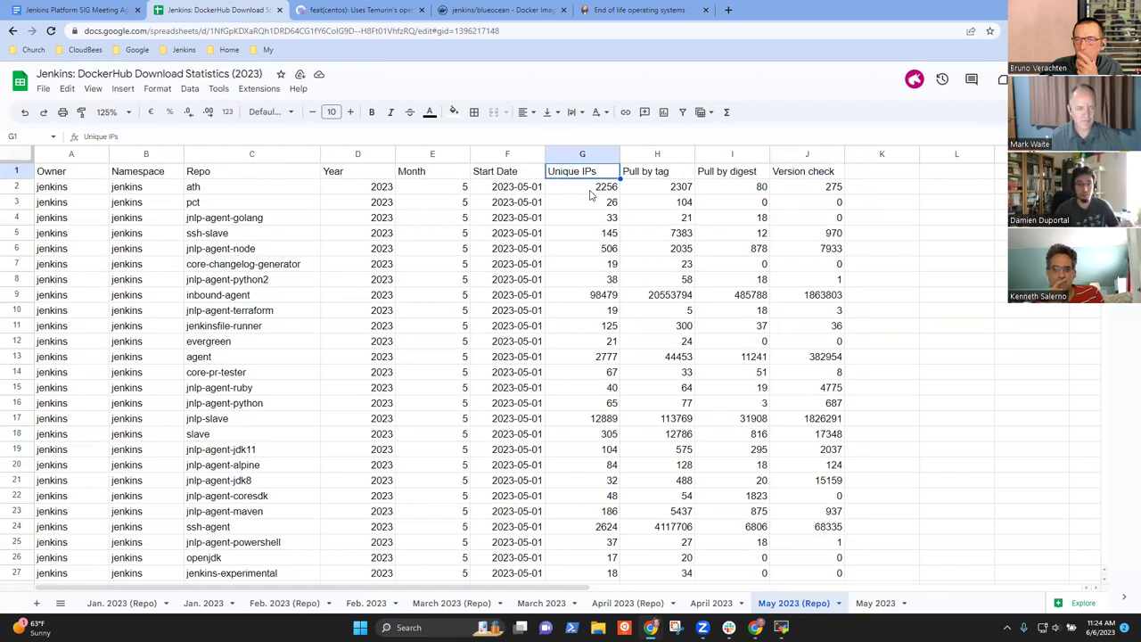
Highlight the jnlp-slave and slave rows for review, ending on the slave repo cell.
left_click(19, 418)
left_click(18, 432, "shift")
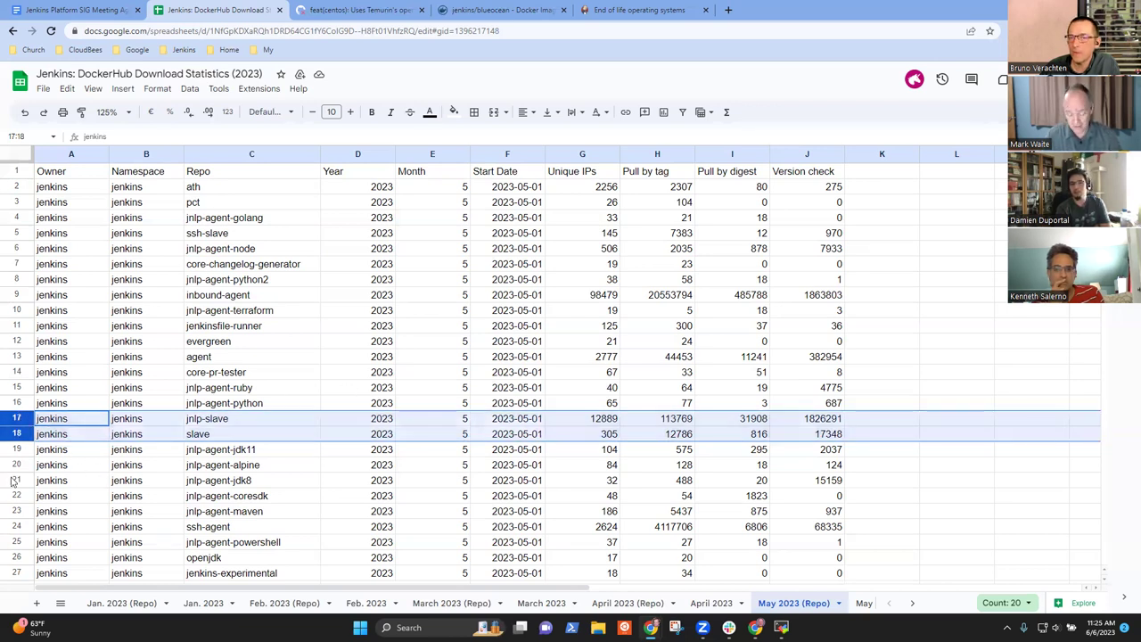
left_click_drag(21, 432, 22, 429)
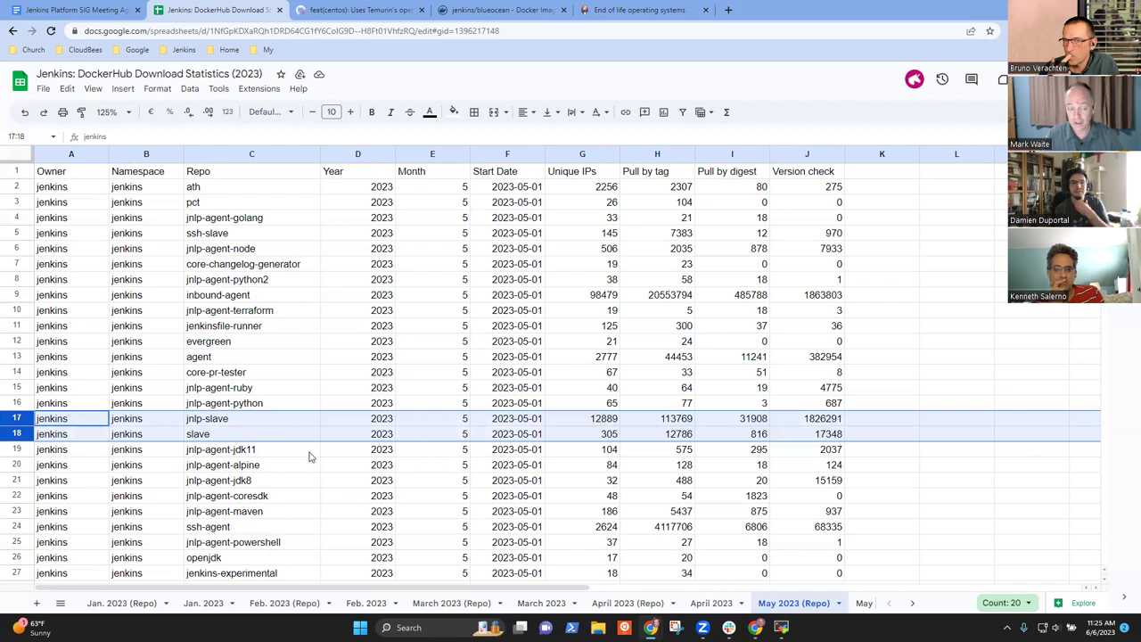
left_click(221, 437)
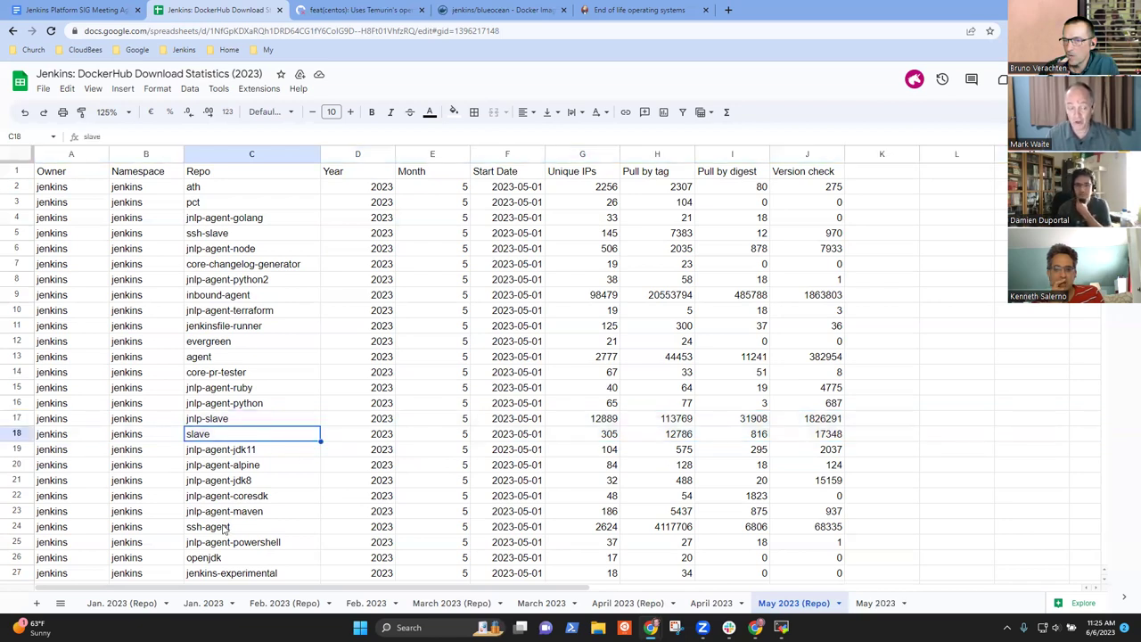
Highlight the rows from jnlp-agent-jdk11 through jnlp-agent-maven in the May 2023 (Repo) sheet for review.
left_click(231, 464)
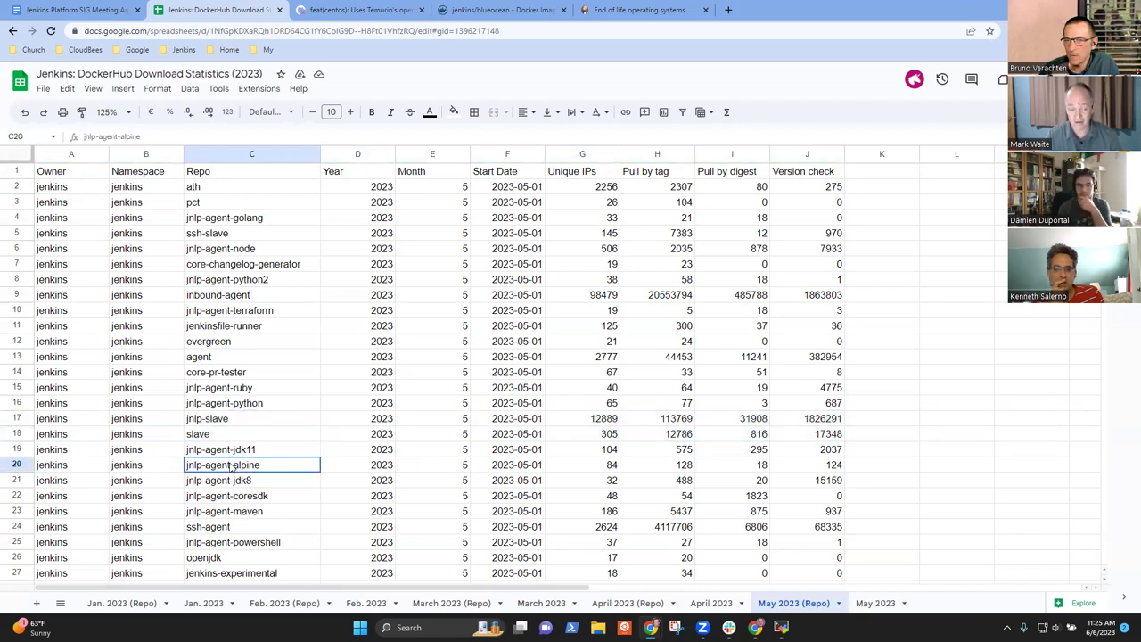
left_click(13, 450)
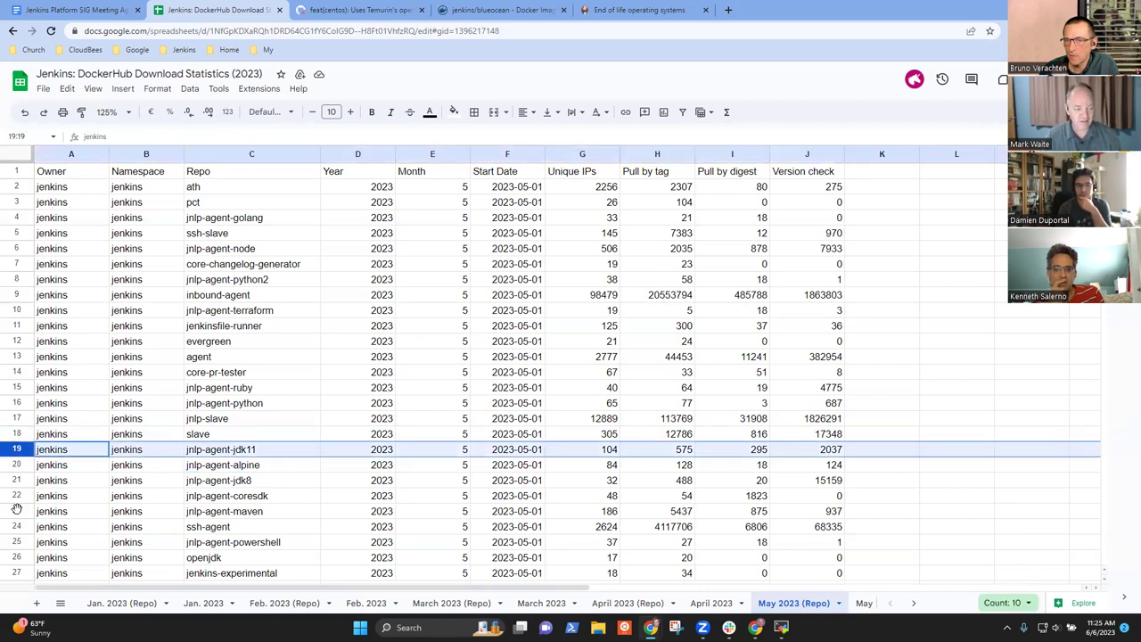
left_click(16, 511, "shift")
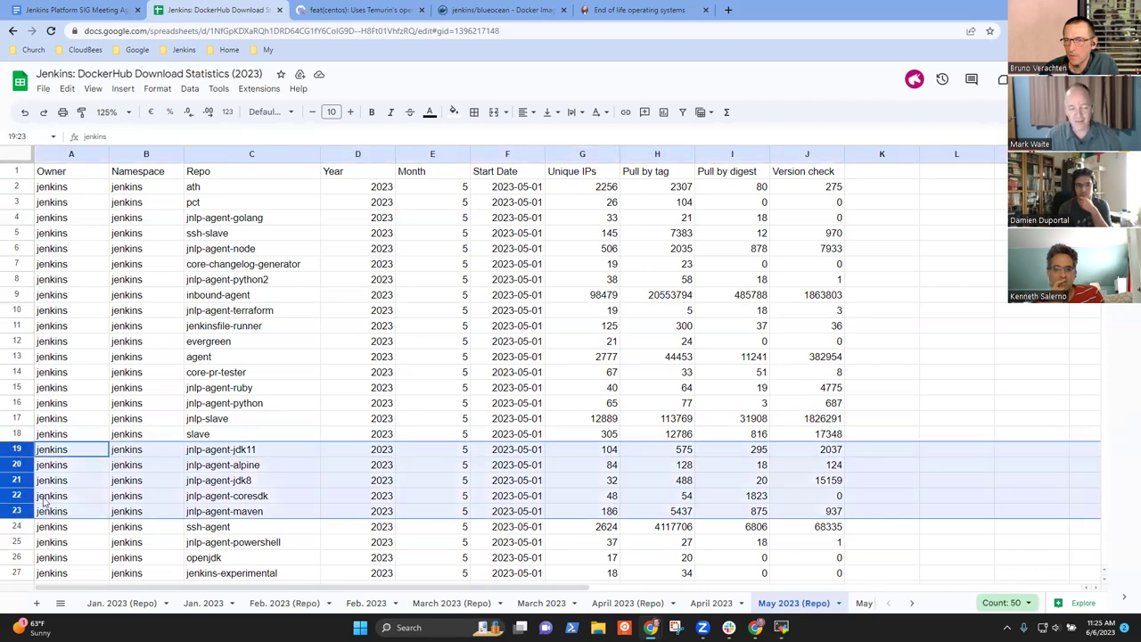
Highlight the jnlp-slave row and the slave row together to review their download figures.
left_click(15, 419)
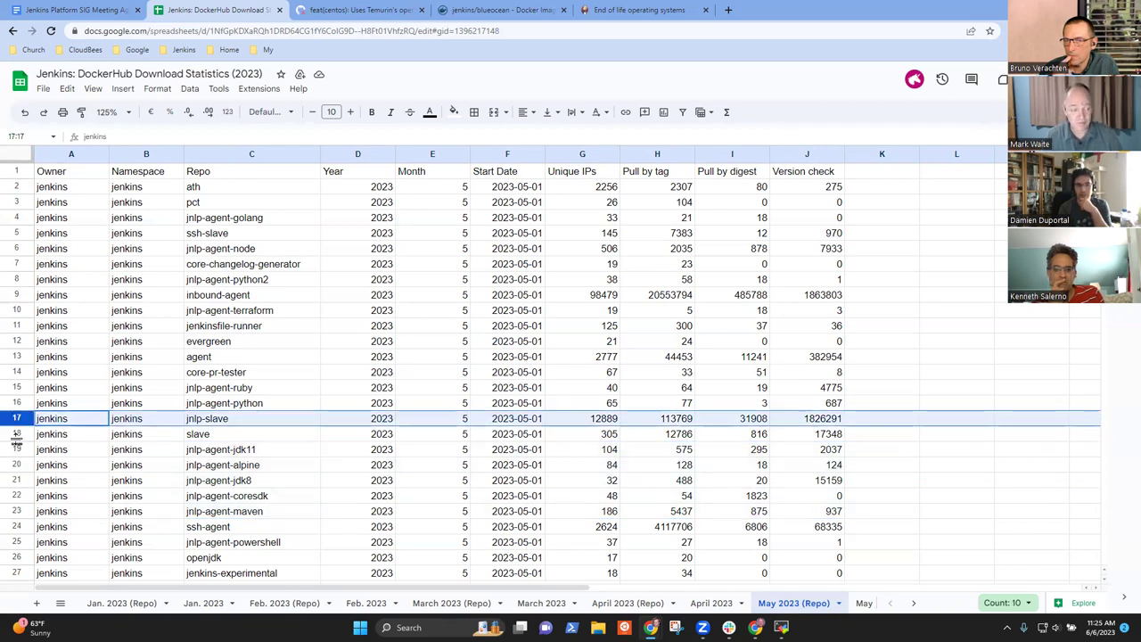
left_click(16, 434)
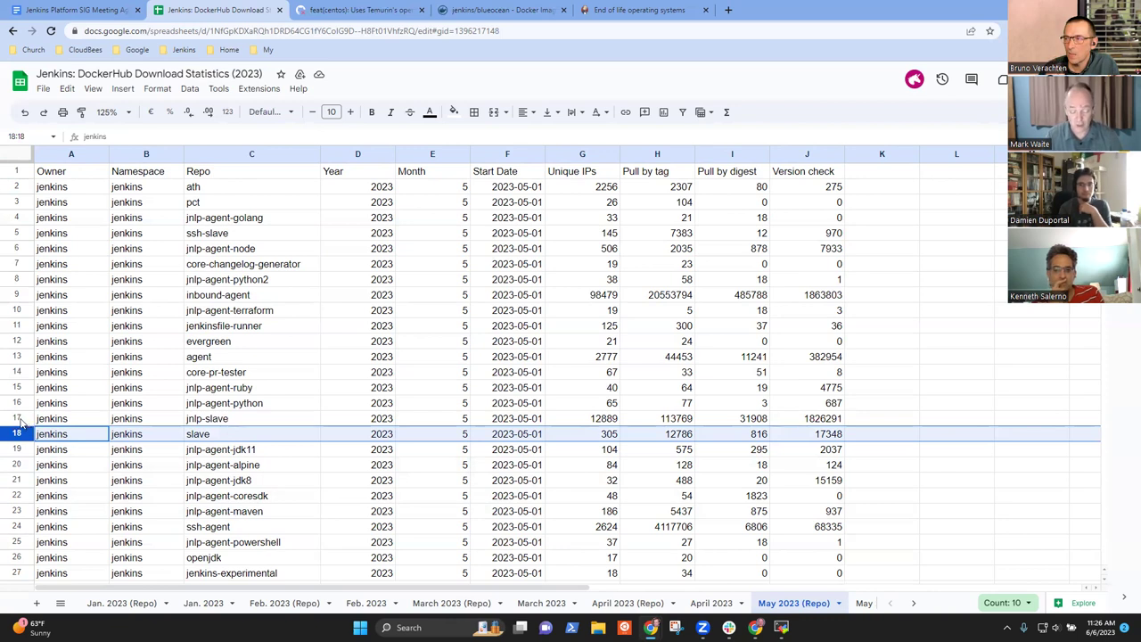
left_click(19, 419, "shift")
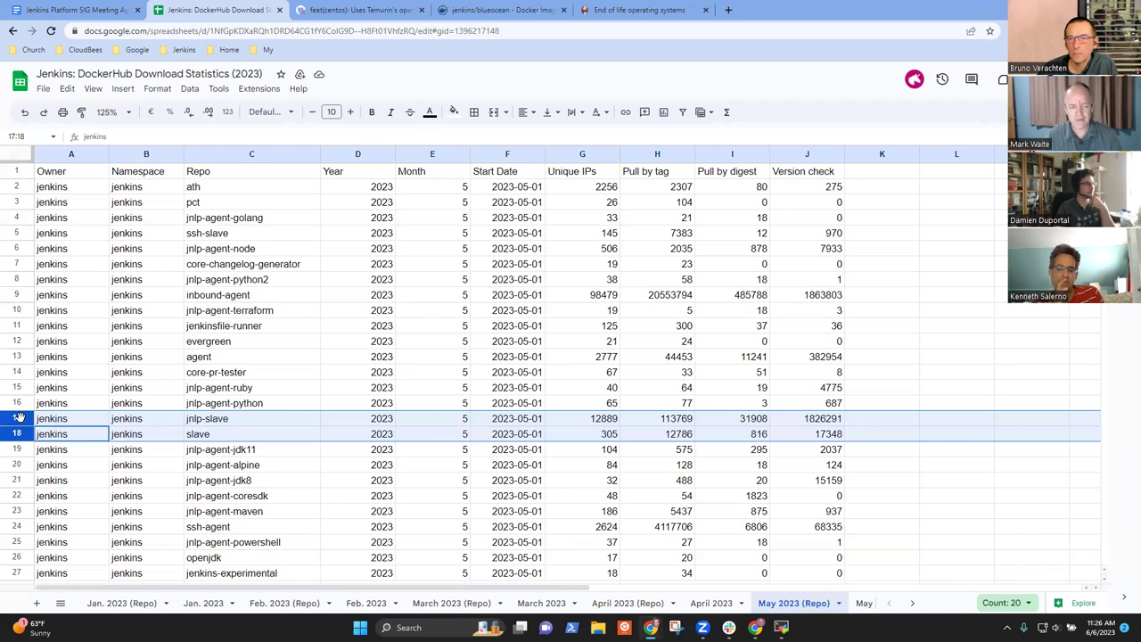
Select parts of the jnlp-slave row starting from its Namespace cell, and highlight rows 17 and 18 together again.
left_click(148, 425)
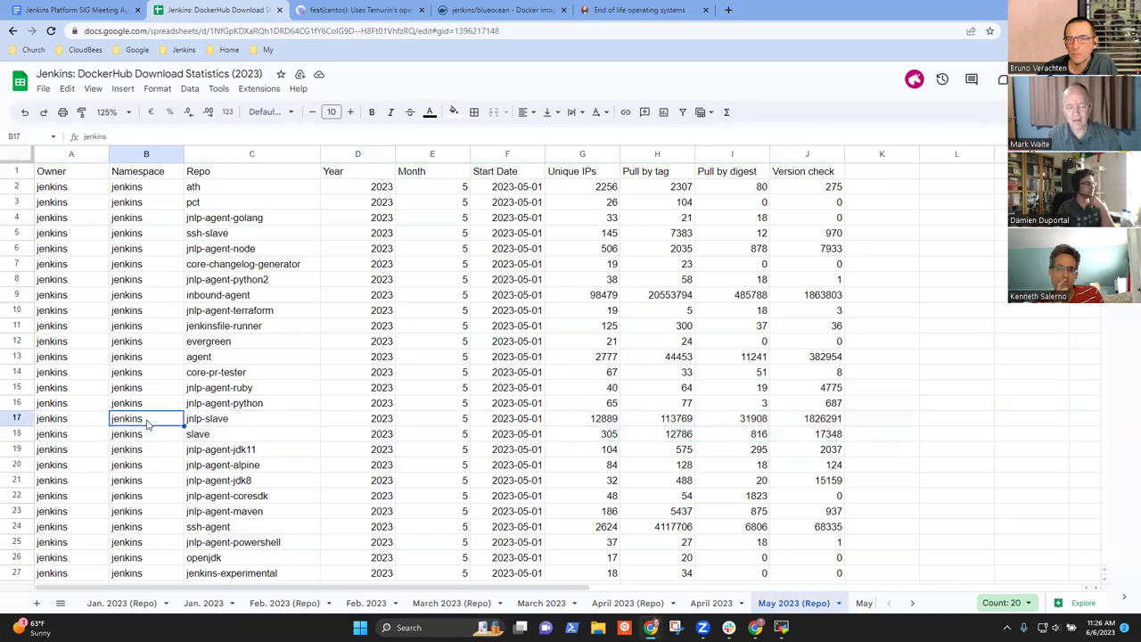
key("ctrl+shift+Right")
key("ctrl+shift+Left")
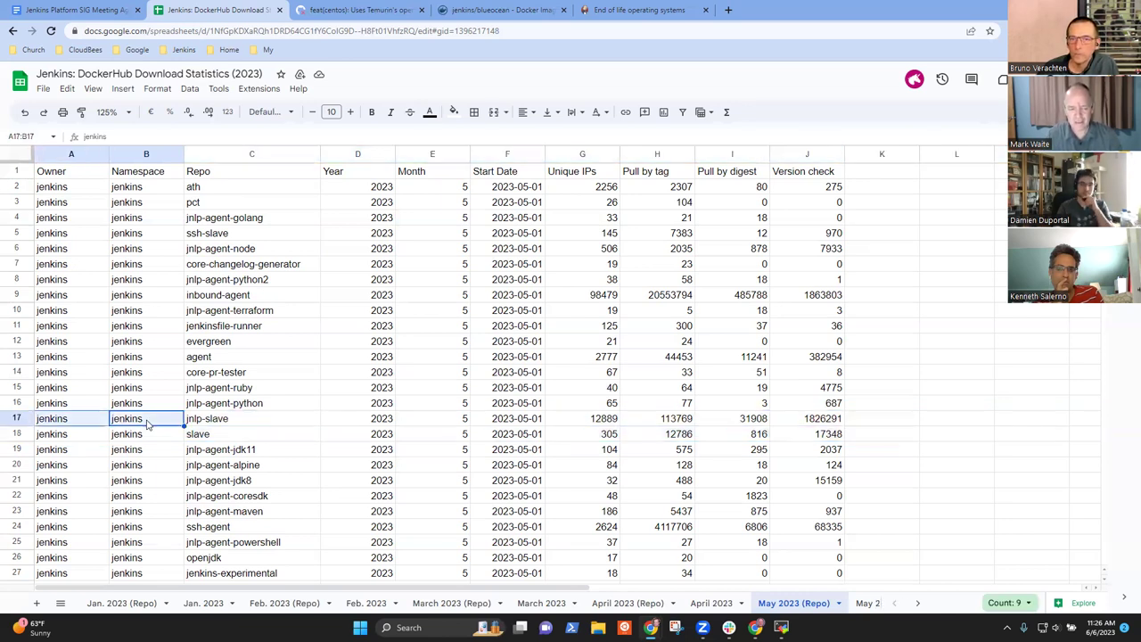
key("shift+Right")
key("shift+Right")
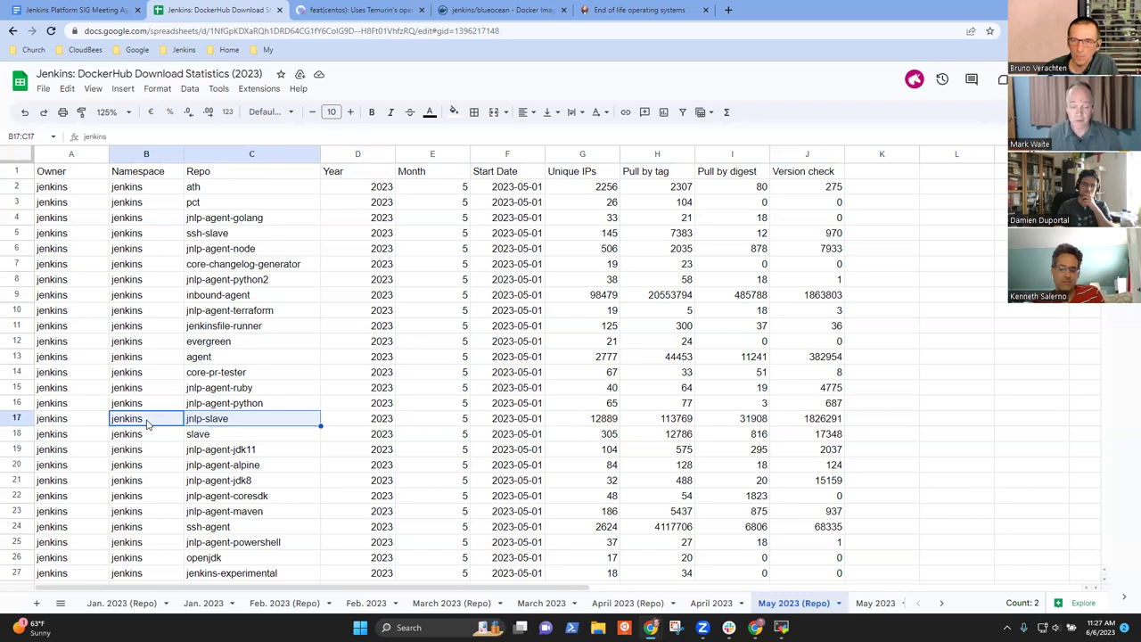
left_click(71, 423)
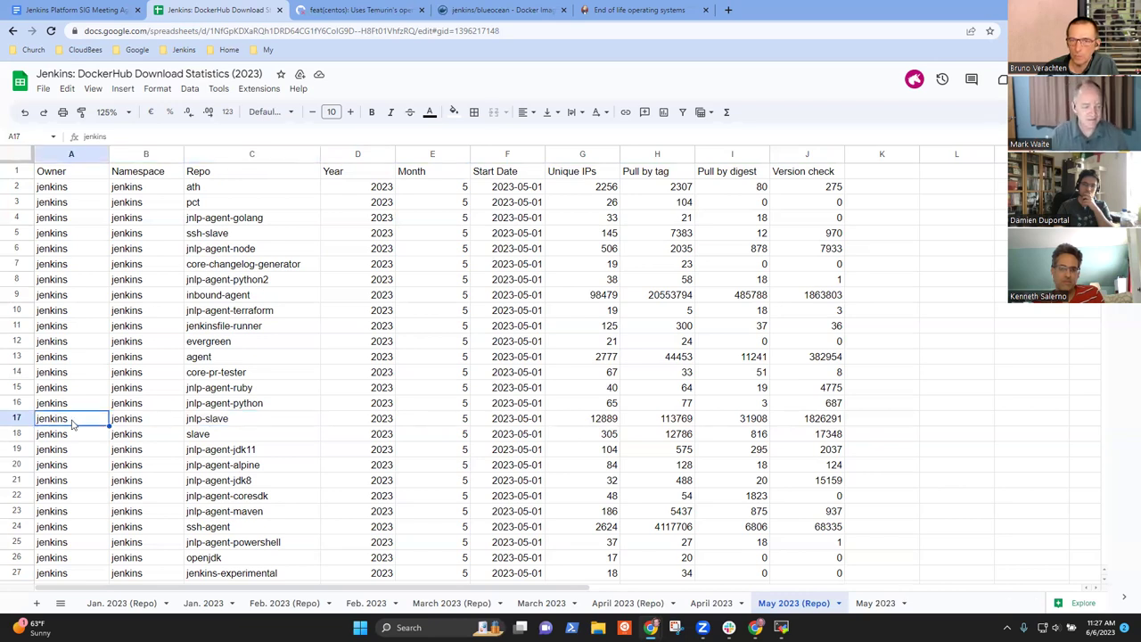
left_click(18, 415)
left_click(17, 432)
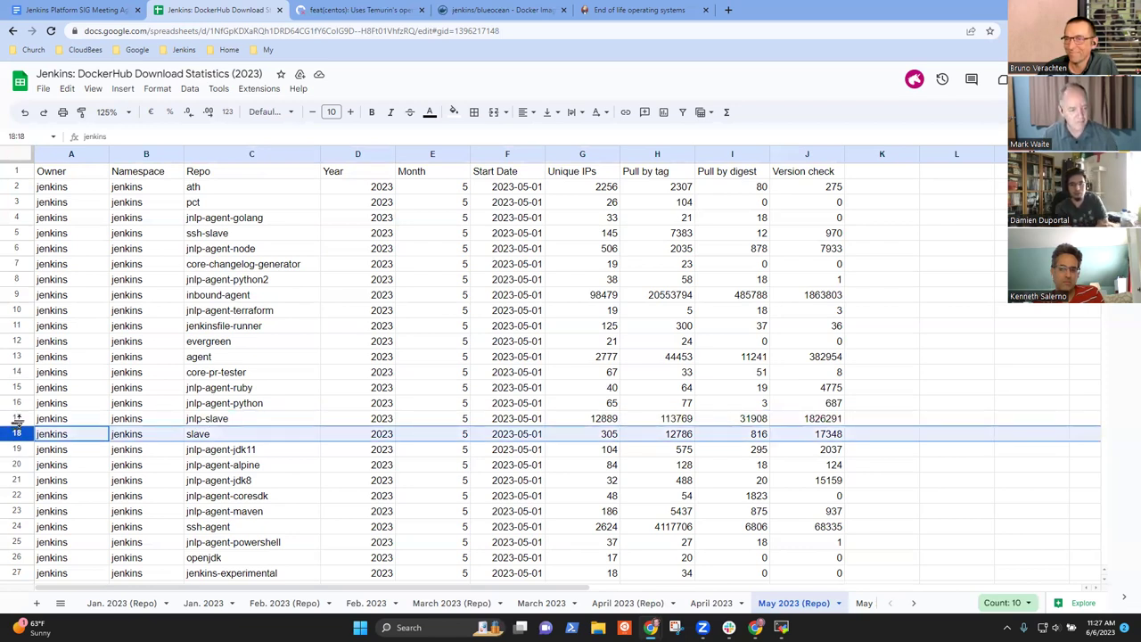
left_click(17, 419, "shift")
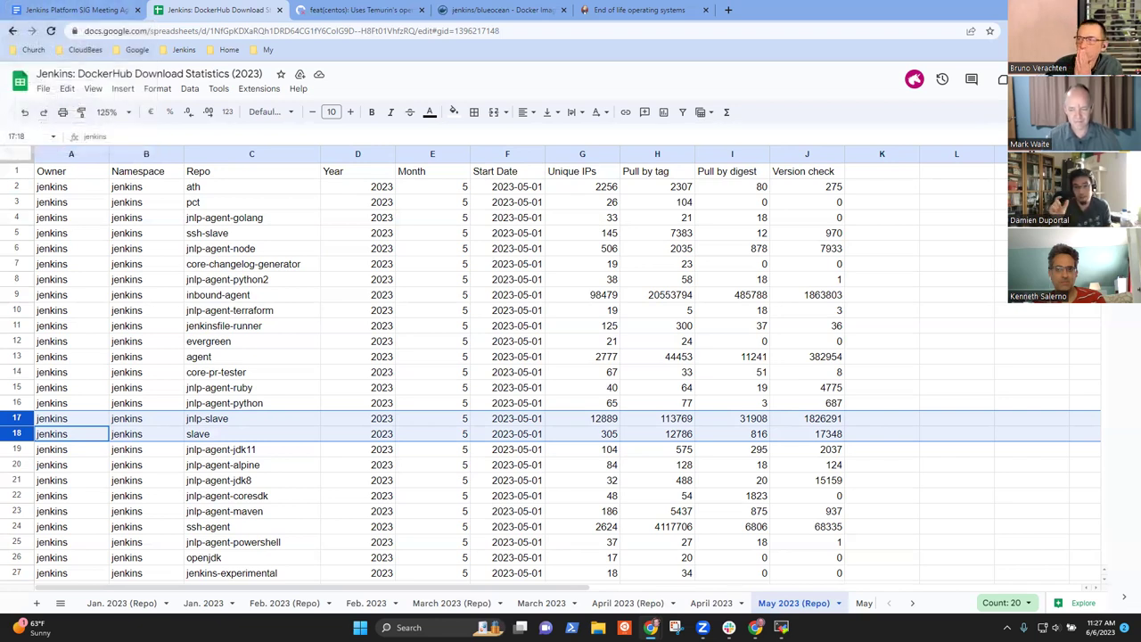
Sort the whole May 2023 data range, header row included, by column A from A to Z.
left_click(864, 604)
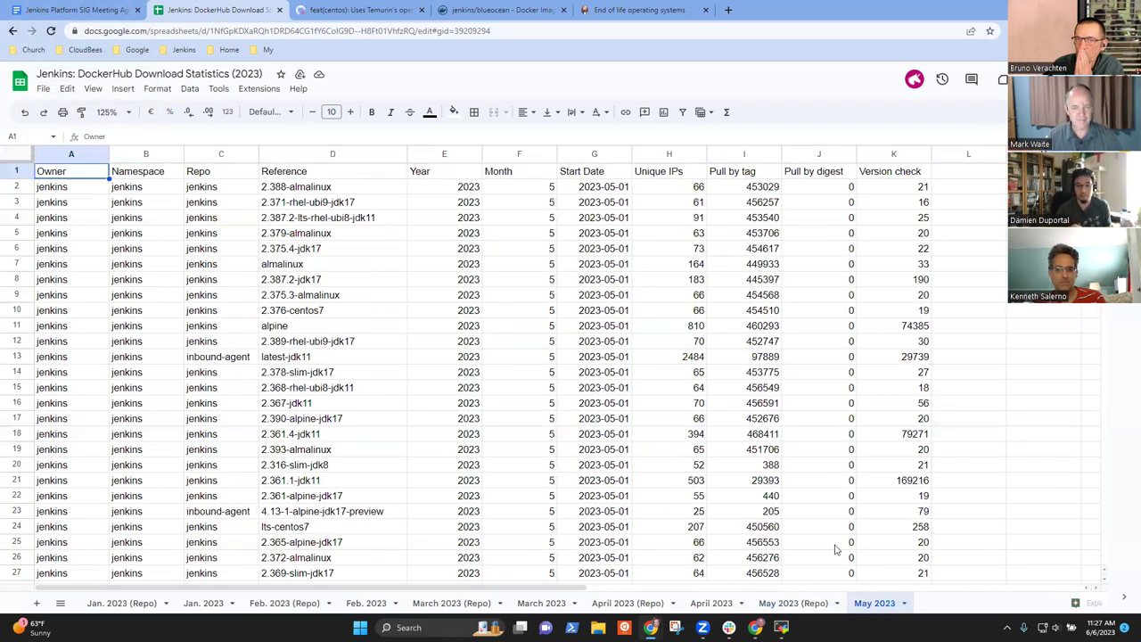
left_click(426, 267)
key("ctrl+Up")
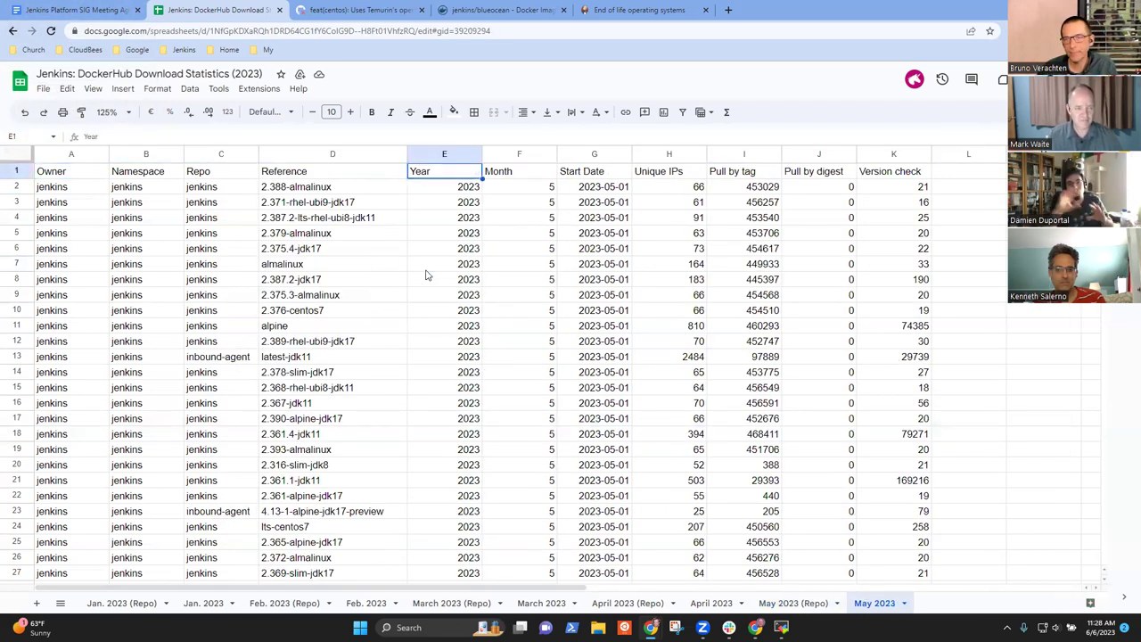
key("shift+space")
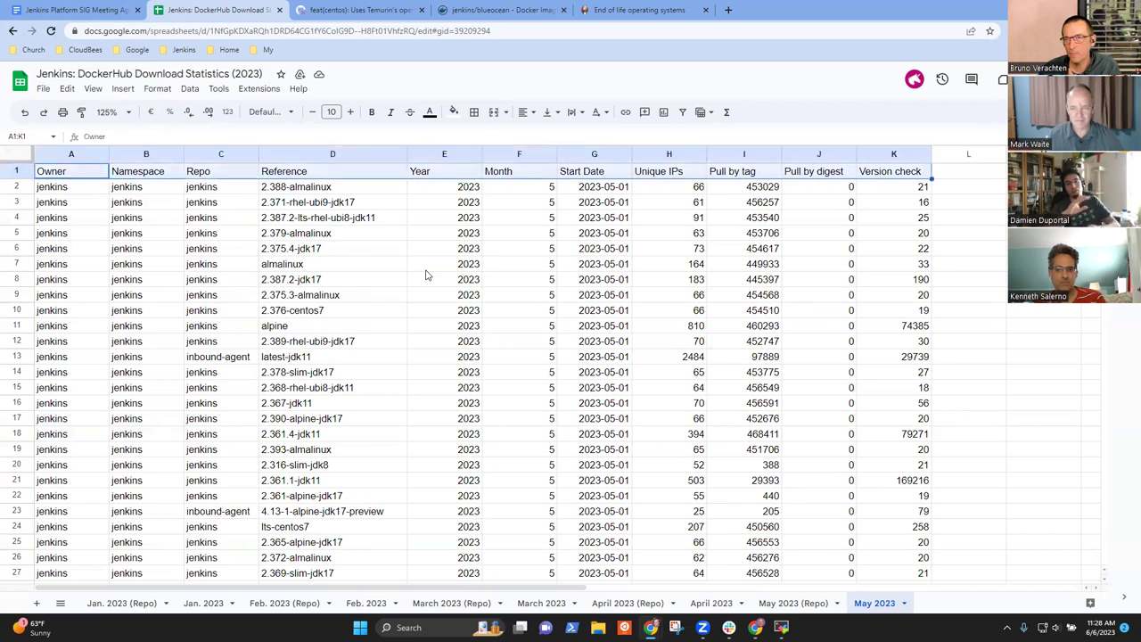
key("ctrl+shift+Down")
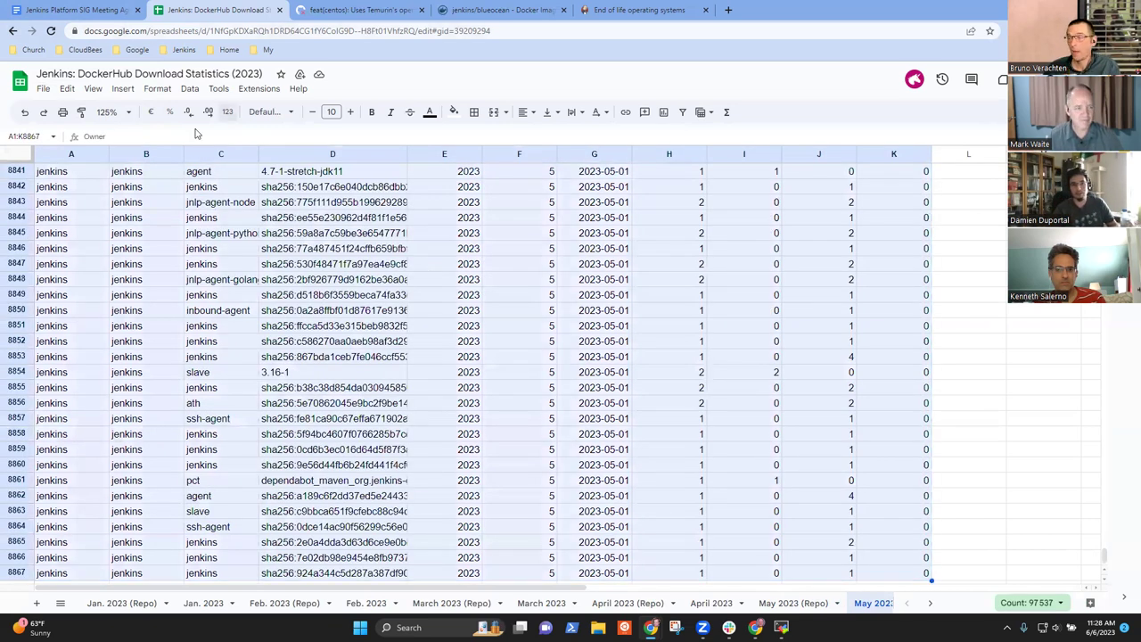
left_click(190, 90)
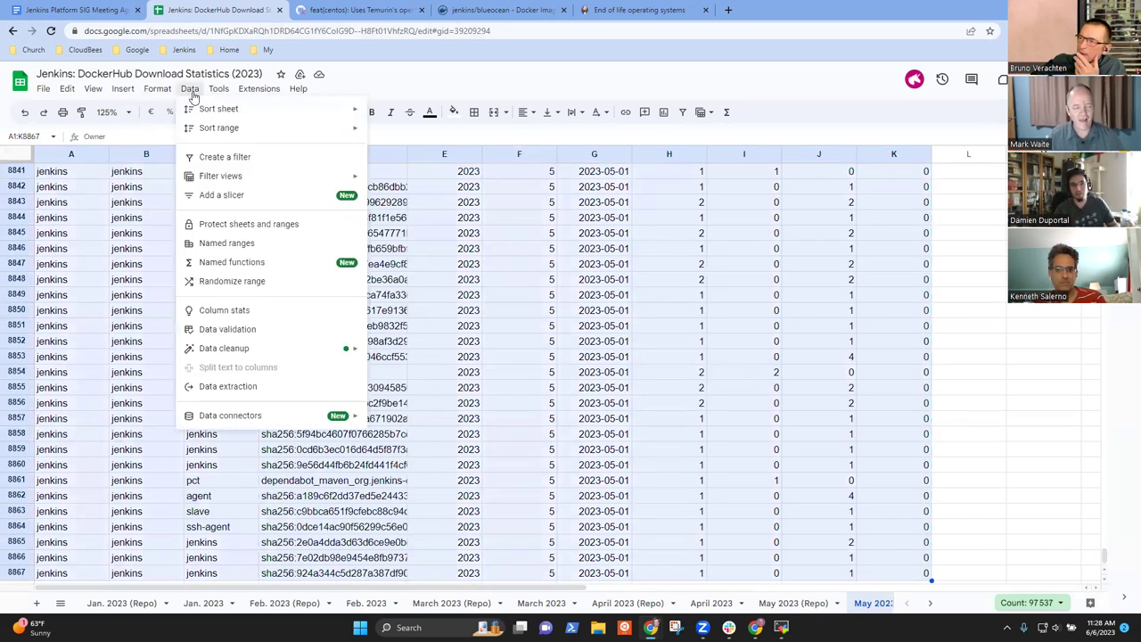
mouse_move(225, 108)
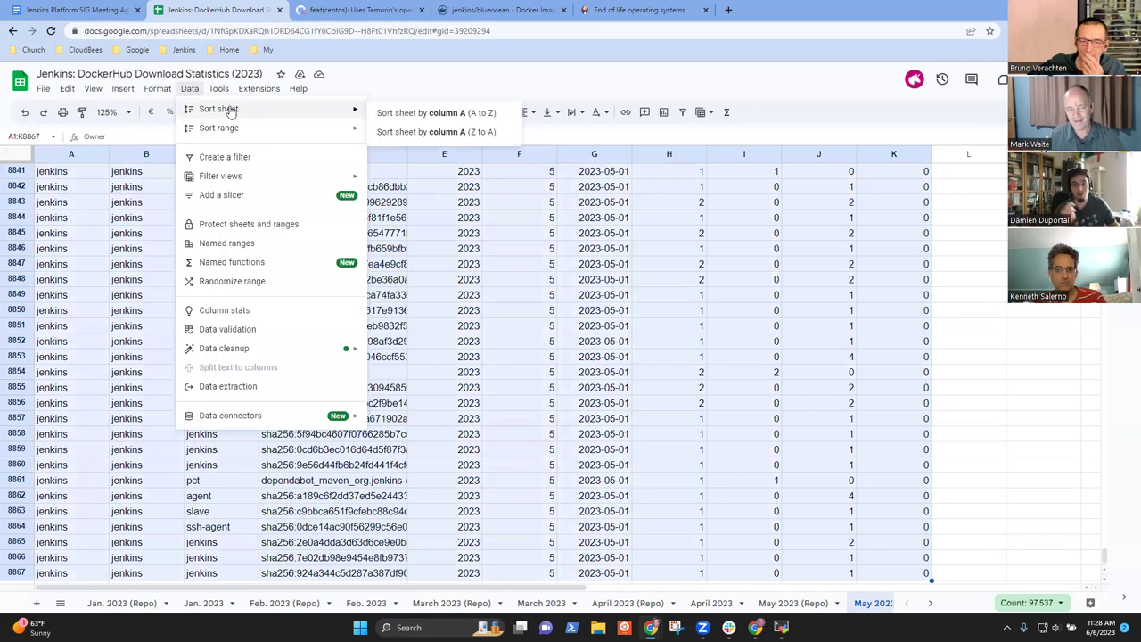
mouse_move(238, 130)
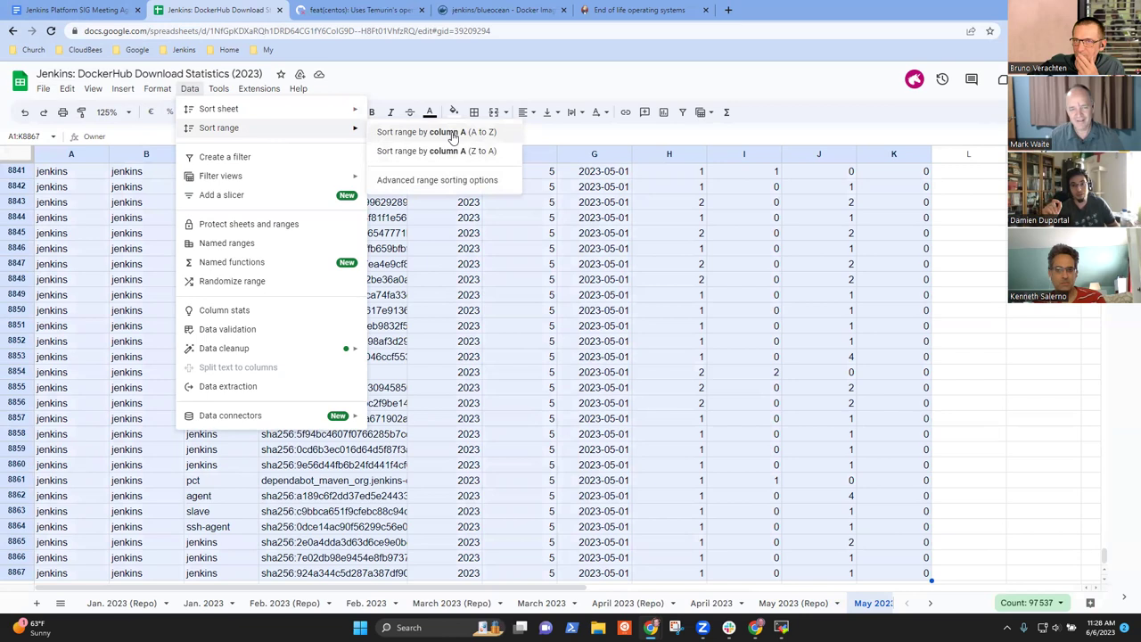
left_click(453, 134)
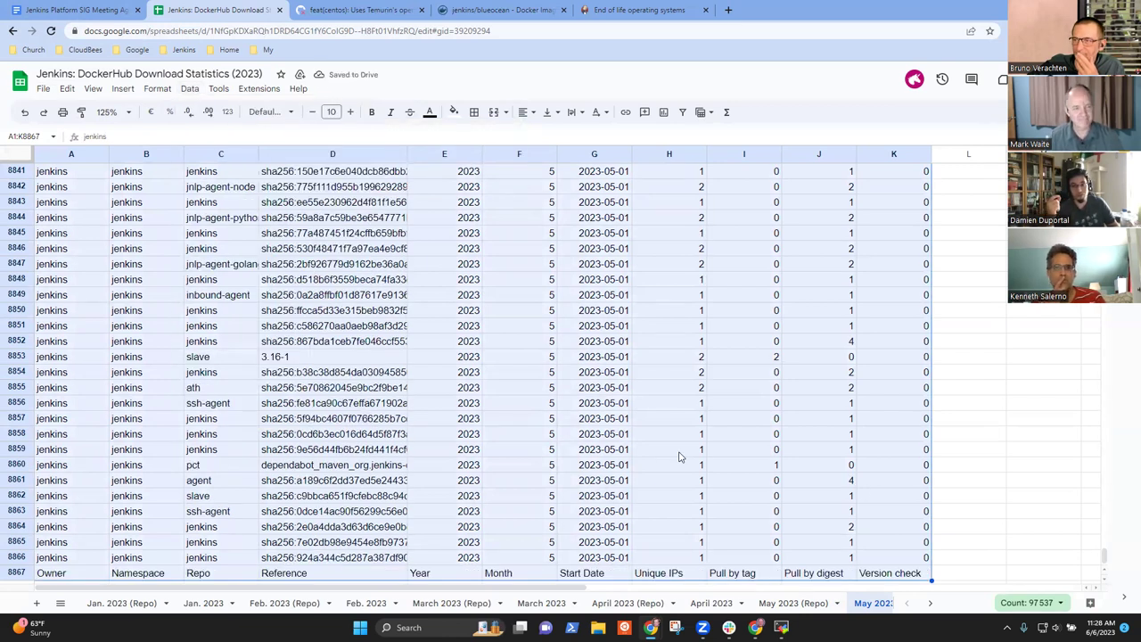
Examine the sorted May 2023 sheet page by page from its first row down past row 300.
left_click(405, 326)
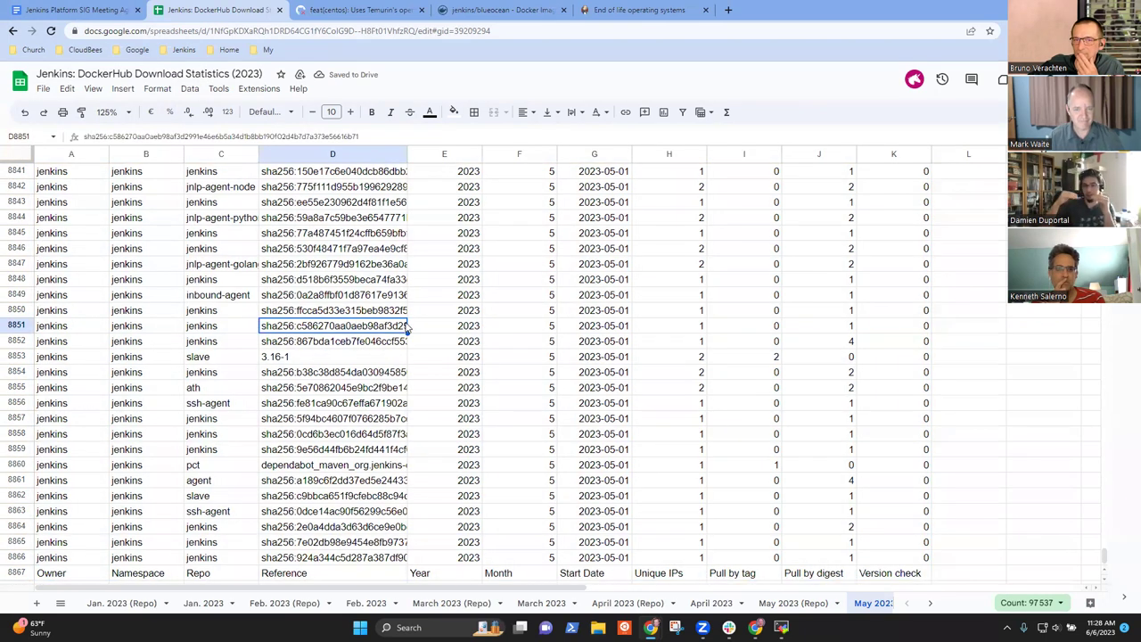
key("ctrl+Home")
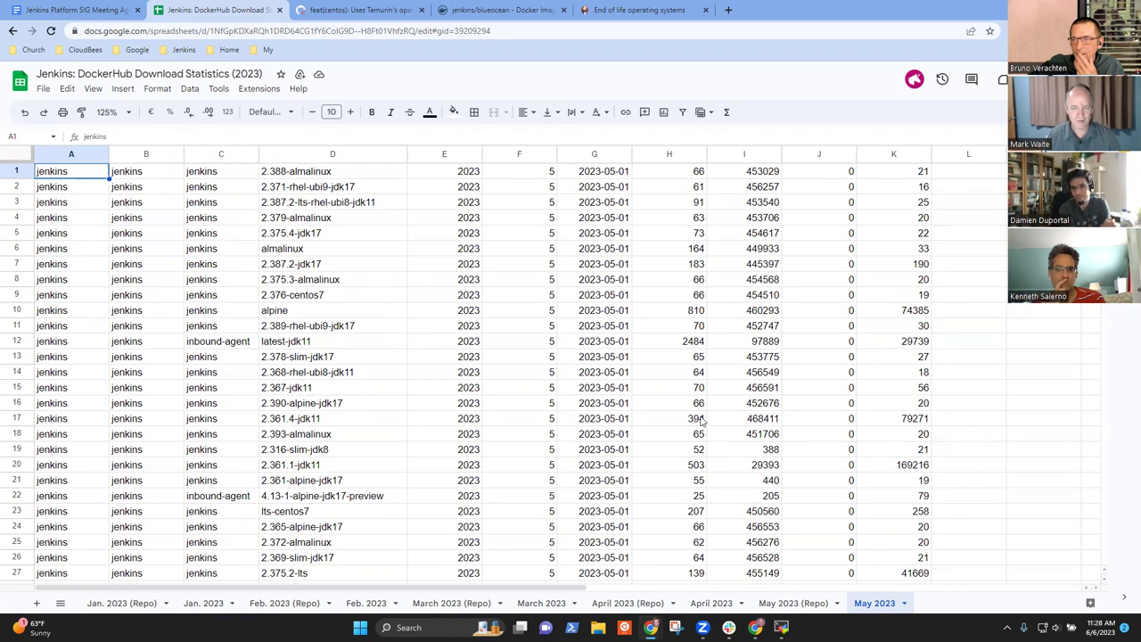
left_click(588, 283)
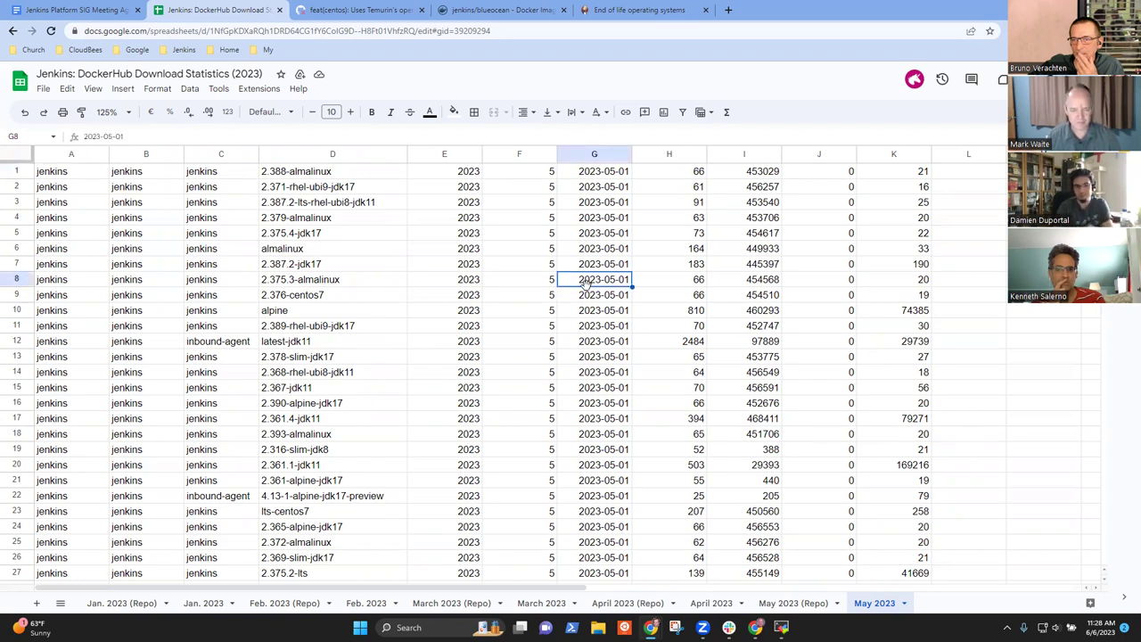
key("Page_Down")
key("Page_Down")
key("Page_Down")
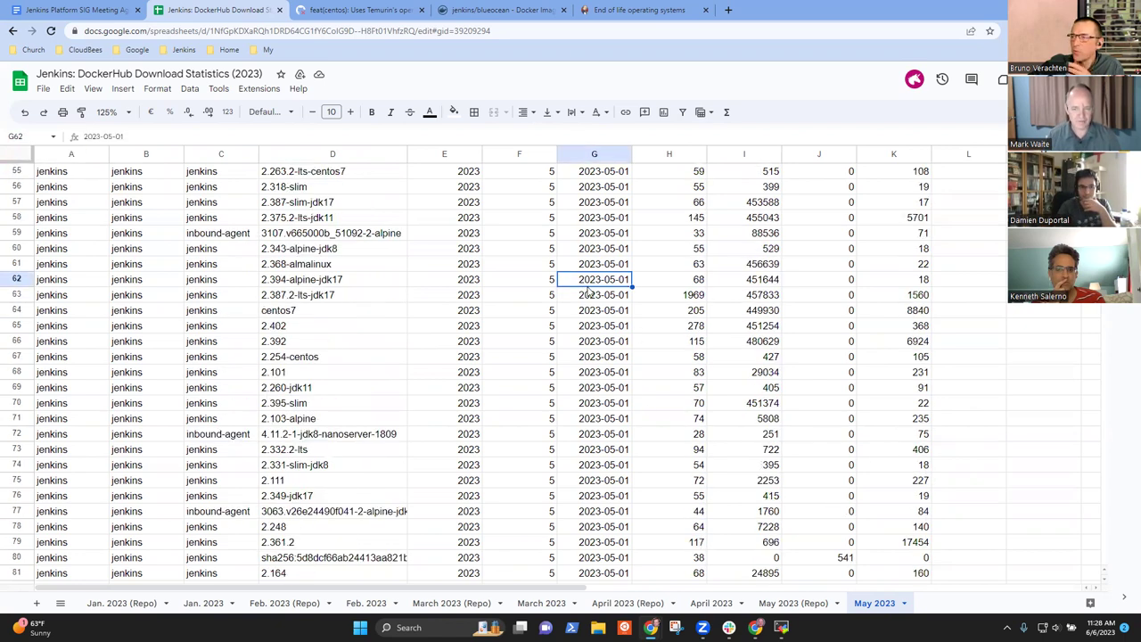
key("Page_Down")
key("Page_Down")
key("Page_Down")
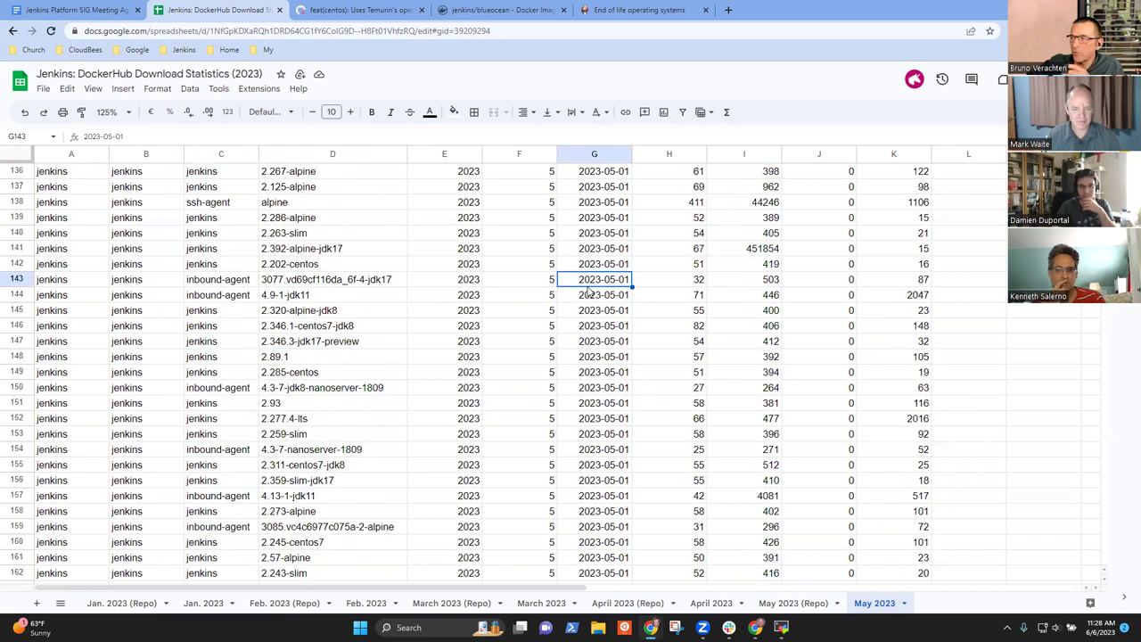
key("Page_Down")
key("Page_Down")
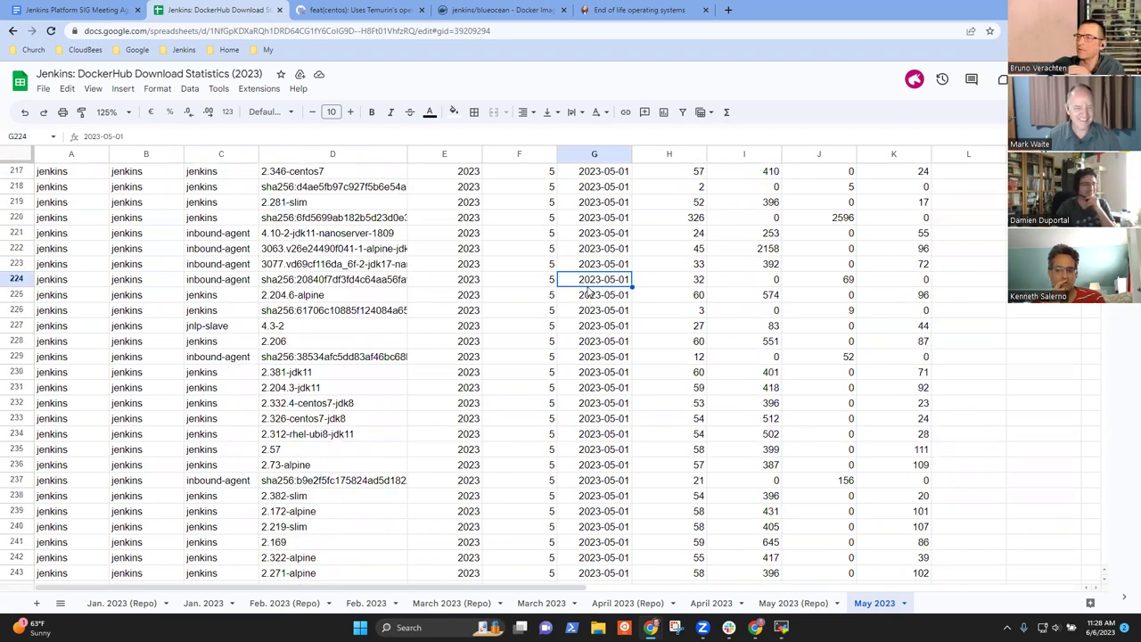
key("Page_Down")
key("Page_Down")
key("Page_Down")
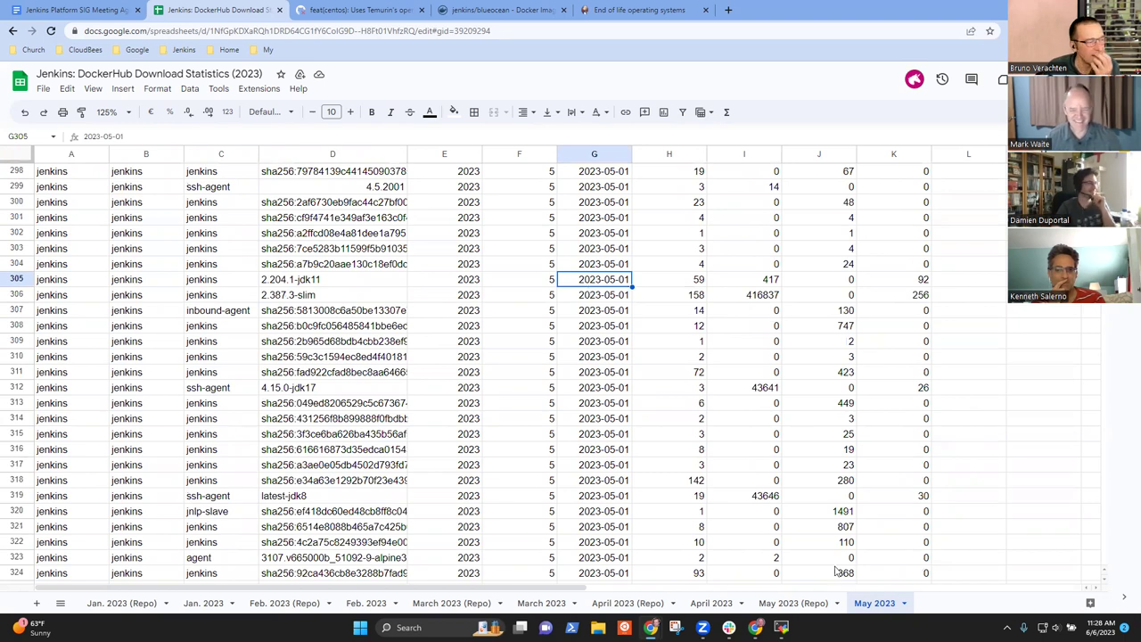
Return to the May 2023 (Repo) sheet and check the Unique IPs of the jnlp-slave and jenkins repos.
left_click(793, 603)
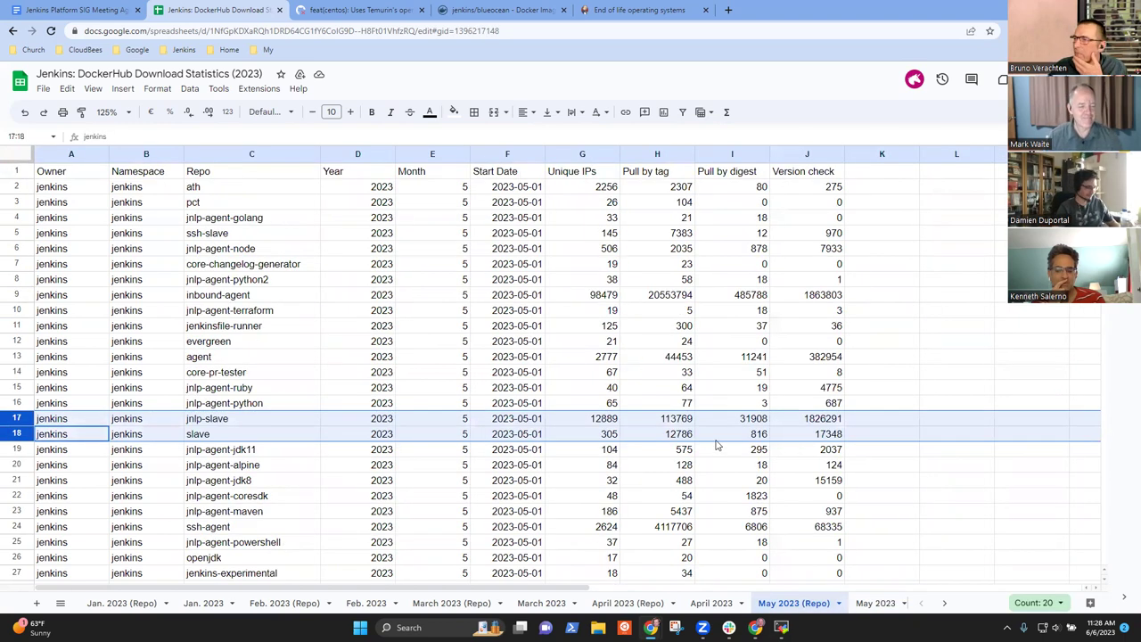
left_click(224, 437)
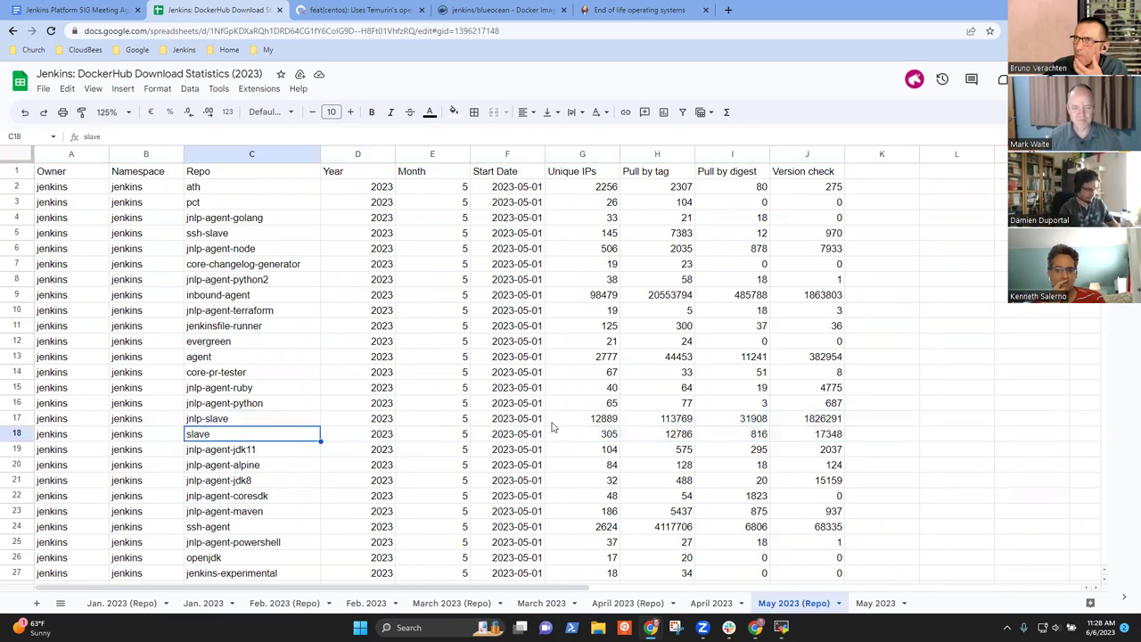
left_click(604, 421)
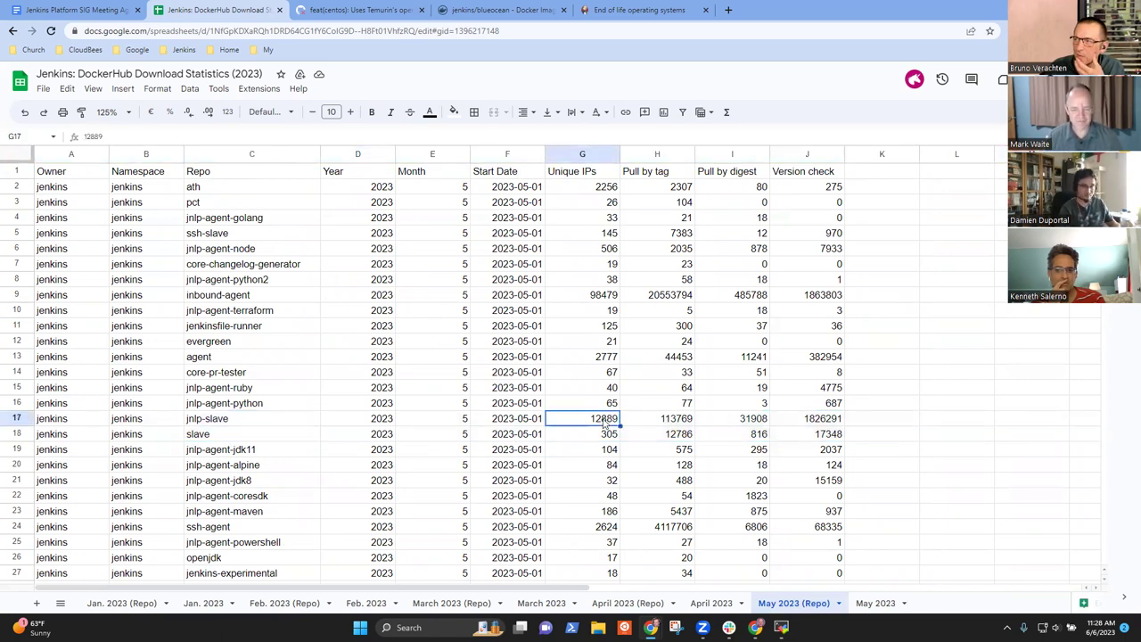
key("ctrl+Down")
key("Up")
key("Up")
key("Up")
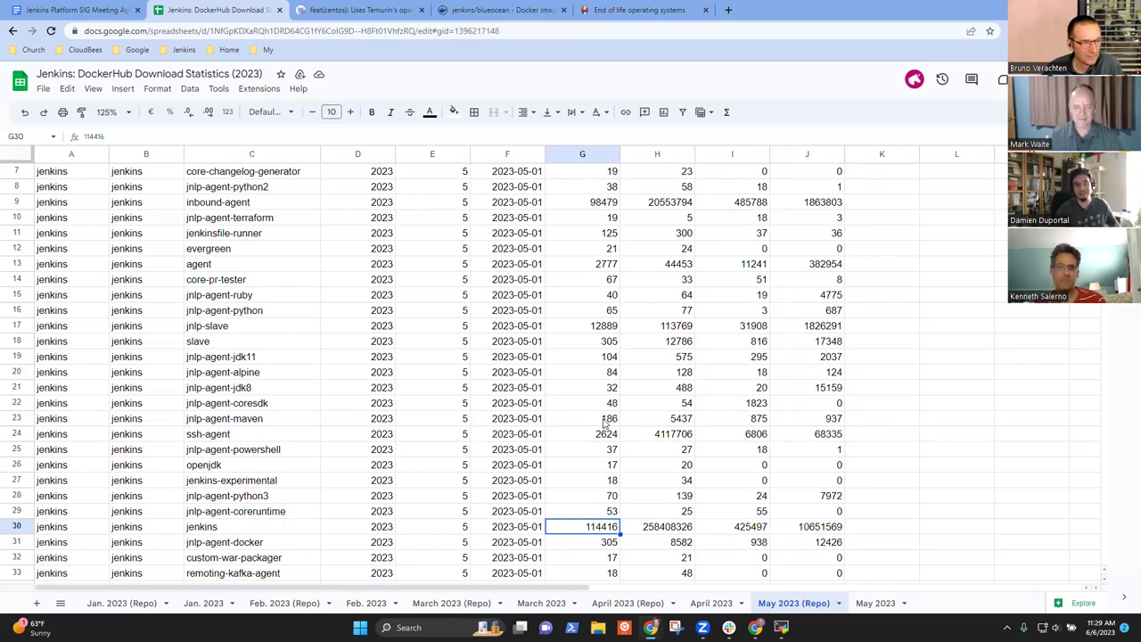
Check the Pull by tag value of the jenkins repo against the rows just below it, ending on the jenkins value.
key("Right")
key("Down")
key("Down")
key("Down")
key("Up")
key("Up")
key("Up")
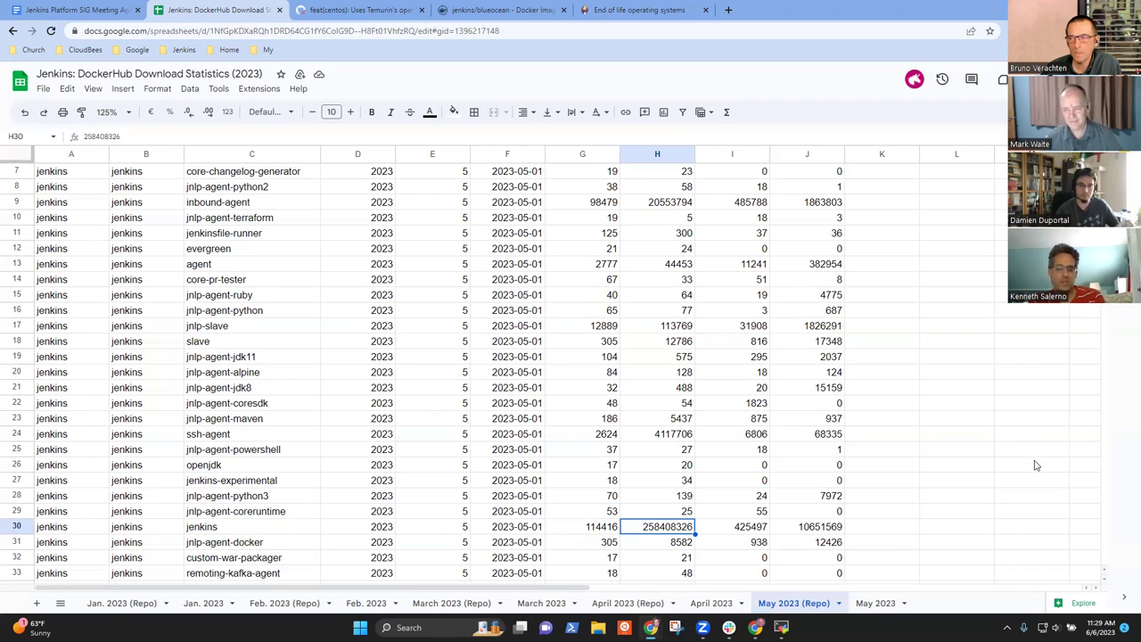
left_click(658, 530)
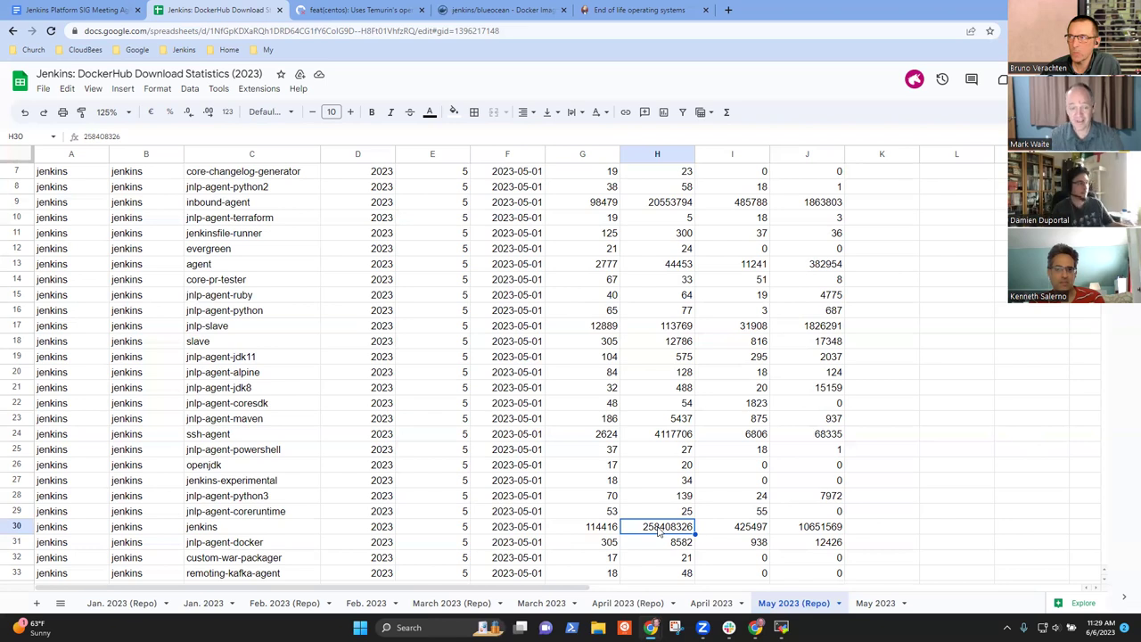
Examine the Pull by tag values upward from the jenkins row to the evergreen row, ending in that row's Owner cell.
key("Up")
key("Up")
key("Up")
key("Up")
key("Up")
key("Up")
key("Up")
key("Up")
key("Up")
key("Up")
key("Up")
key("Up")
key("Up")
key("Up")
key("Up")
key("Up")
key("Up")
key("Up")
key("Up")
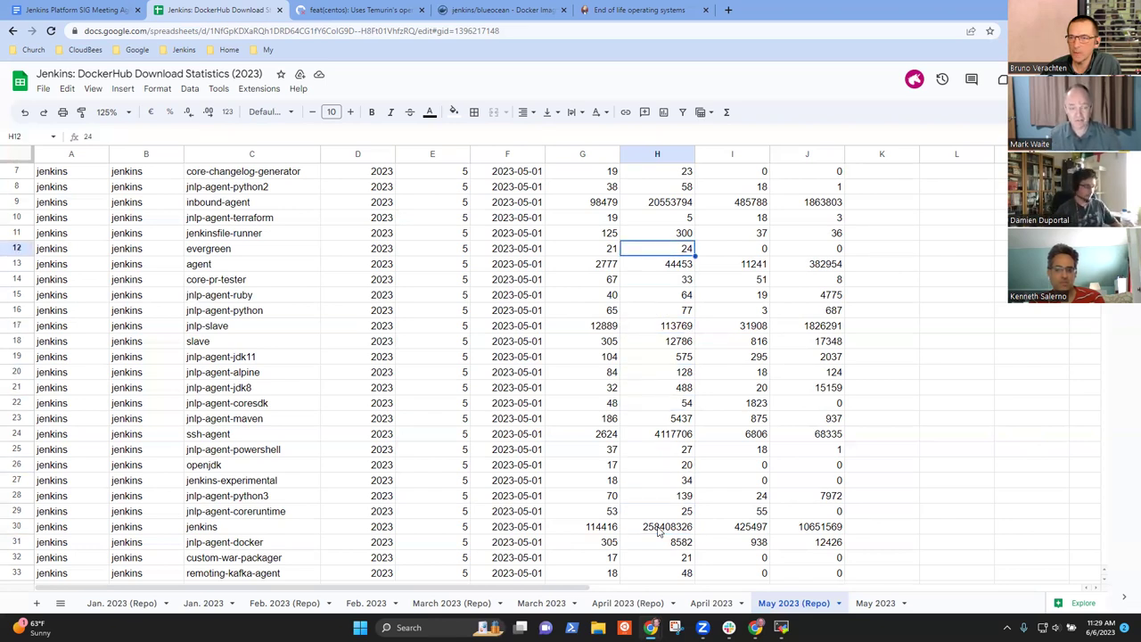
key("Home")
key("Down")
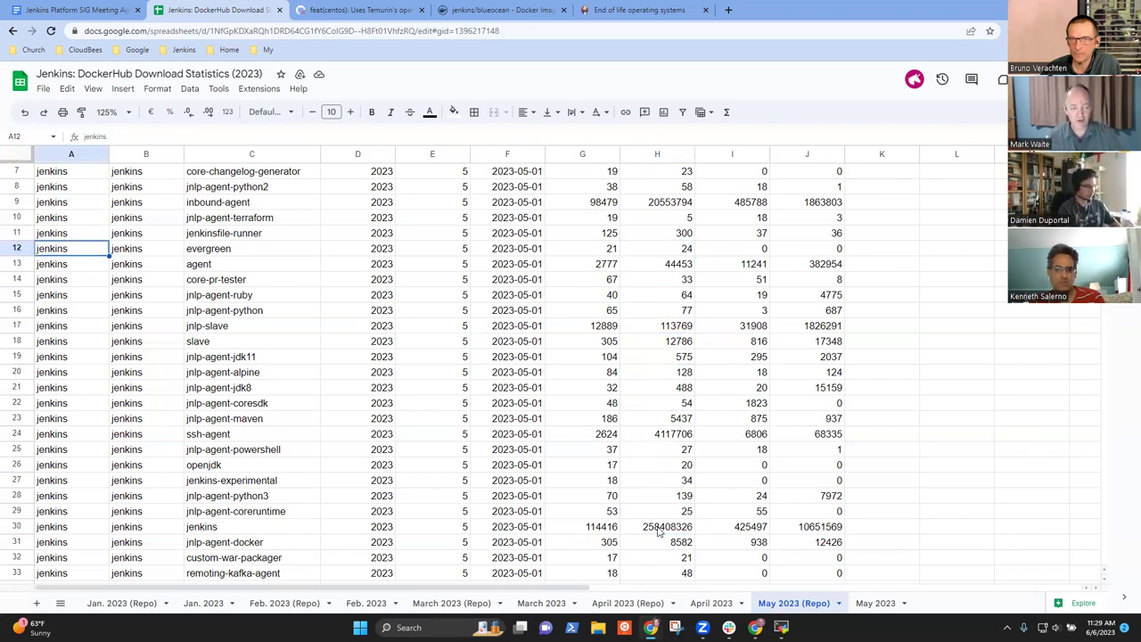
Highlight the entire jenkinsfile-runner and evergreen rows together on the May 2023 (Repo) sheet.
left_click(18, 249)
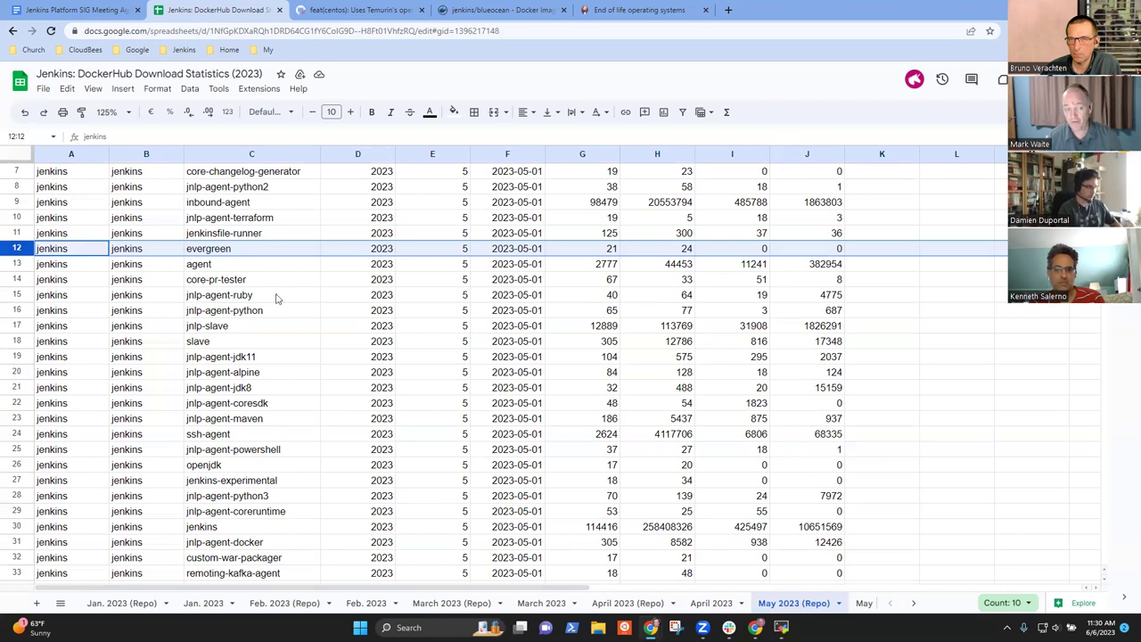
left_click(16, 233)
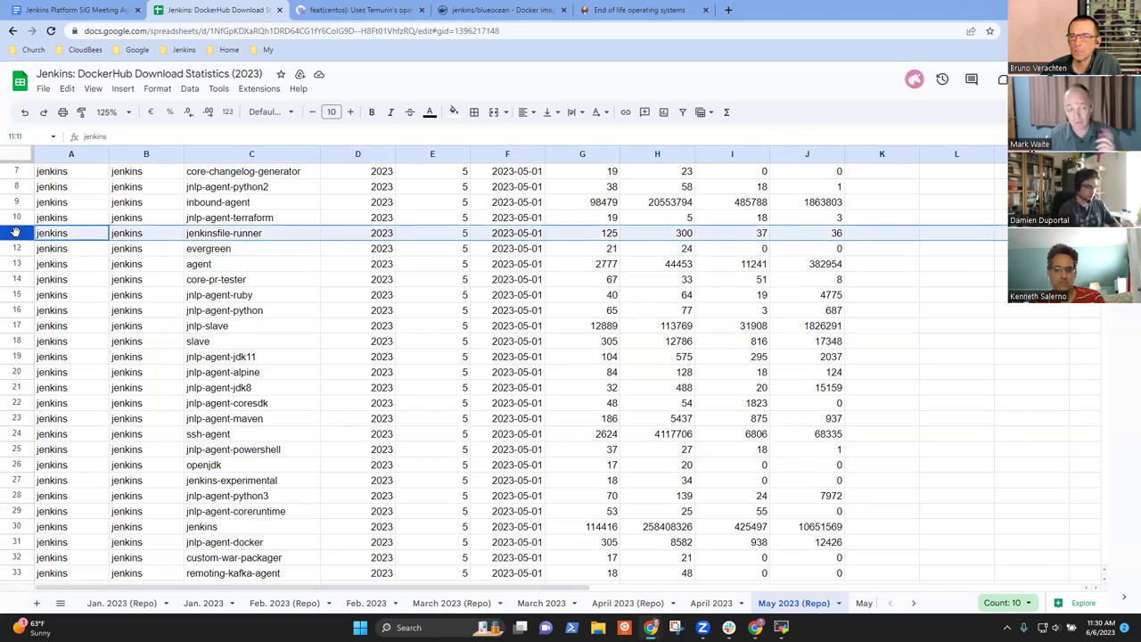
left_click(16, 249, "shift")
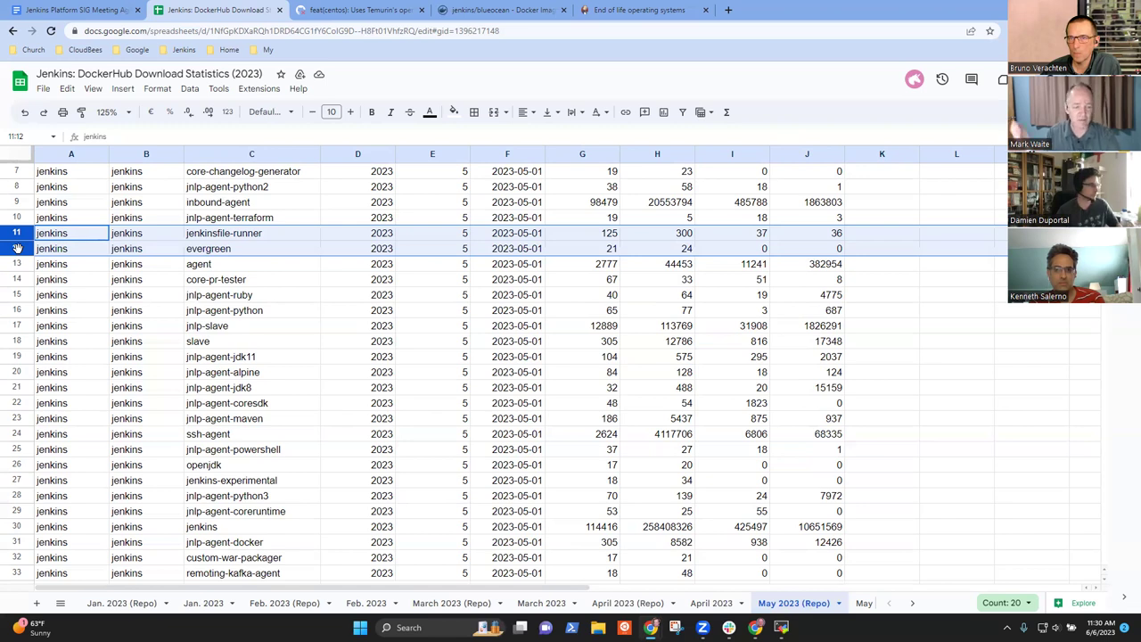
Check the Unique IPs of the jenkinsfile-runner repo and of the evergreen repo.
left_click(253, 311)
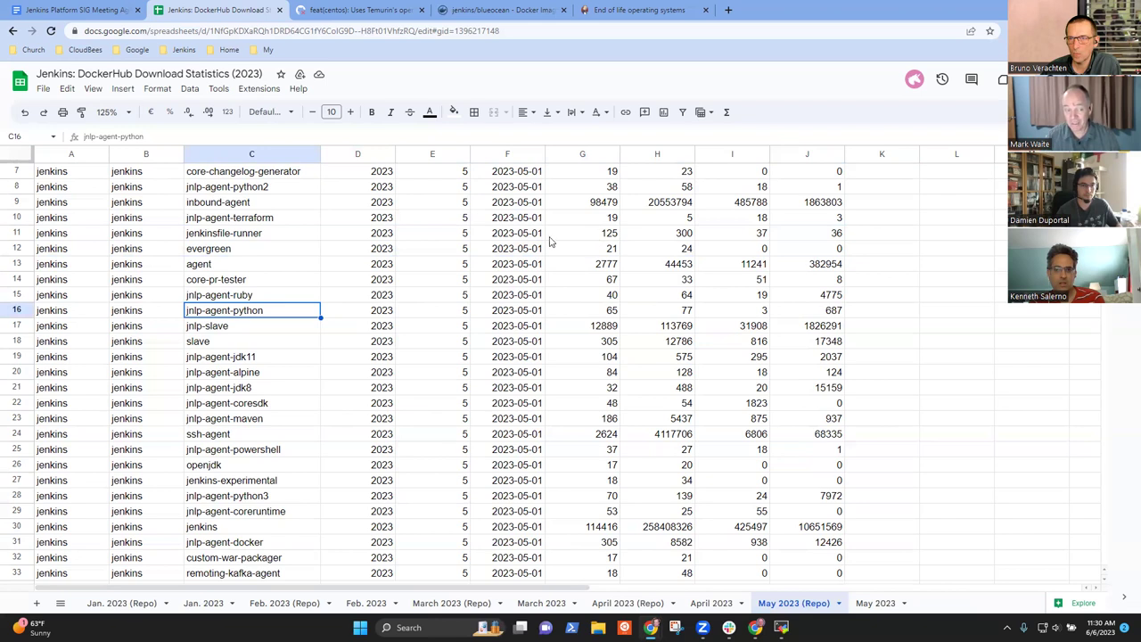
left_click(612, 237)
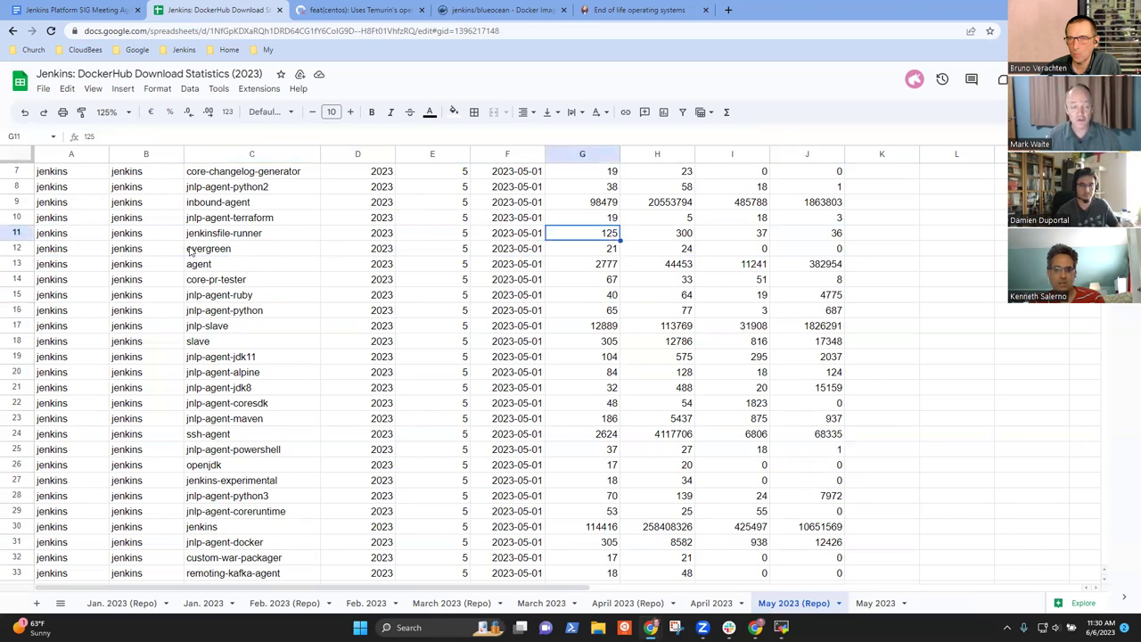
left_click(17, 249)
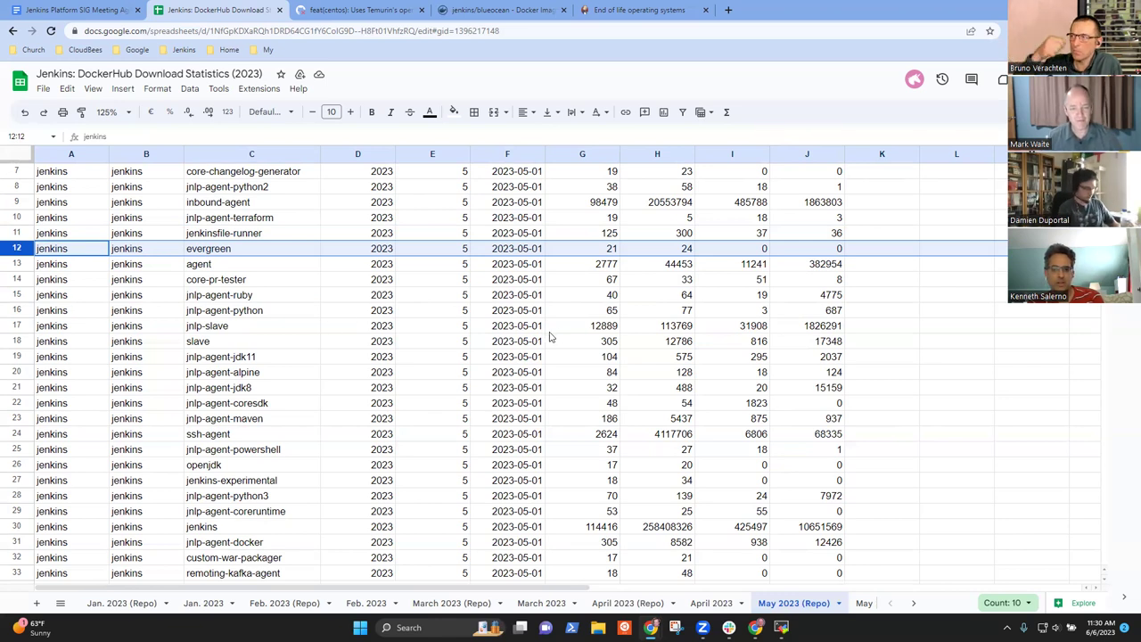
left_click(602, 250)
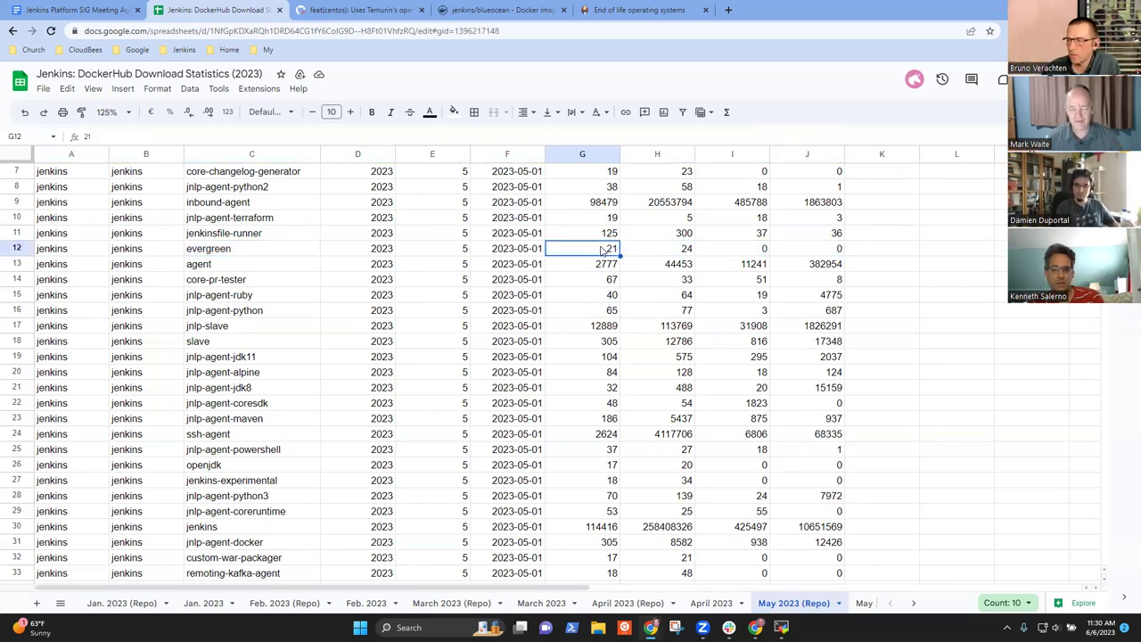
Examine the Unique IPs upward from the evergreen row to the ath row just below the header.
key("Up")
key("Up")
key("Up")
key("Up")
key("Up")
key("Up")
key("Up")
key("Up")
key("Up")
key("Up")
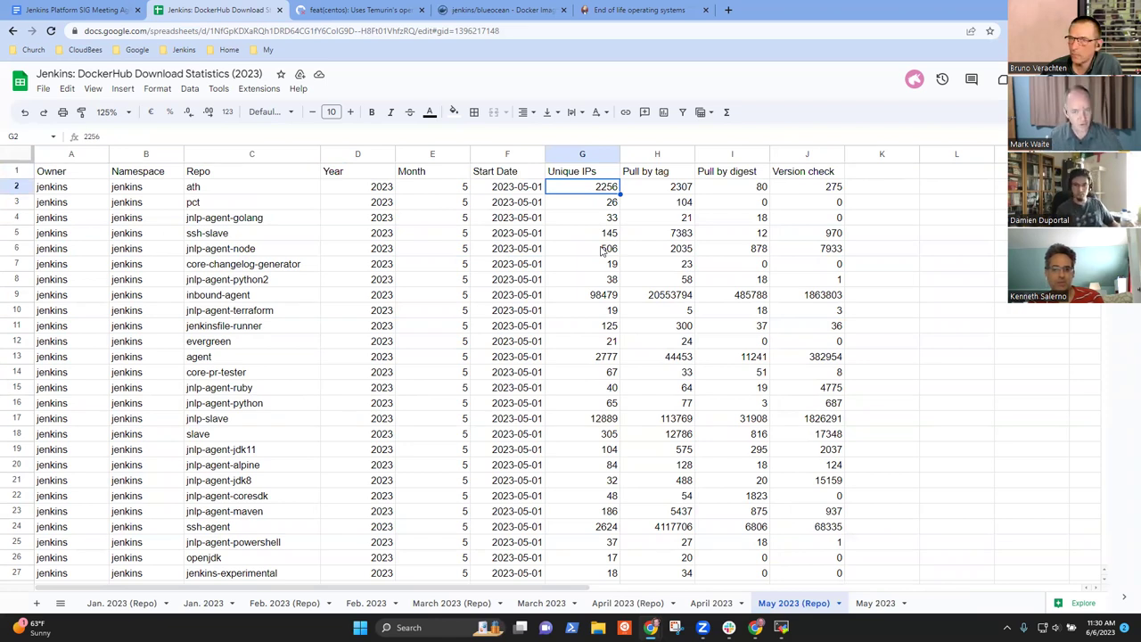
Look a page further down the Unique IPs column and read it back up to the jnlp-agent-node row.
key("Page_Down")
key("Up")
key("Up")
key("Up")
key("Up")
key("Up")
key("Up")
key("Up")
key("Up")
key("Up")
key("Up")
key("Up")
key("Up")
key("Up")
key("Up")
key("Up")
key("Up")
key("Up")
key("Up")
key("Up")
key("Up")
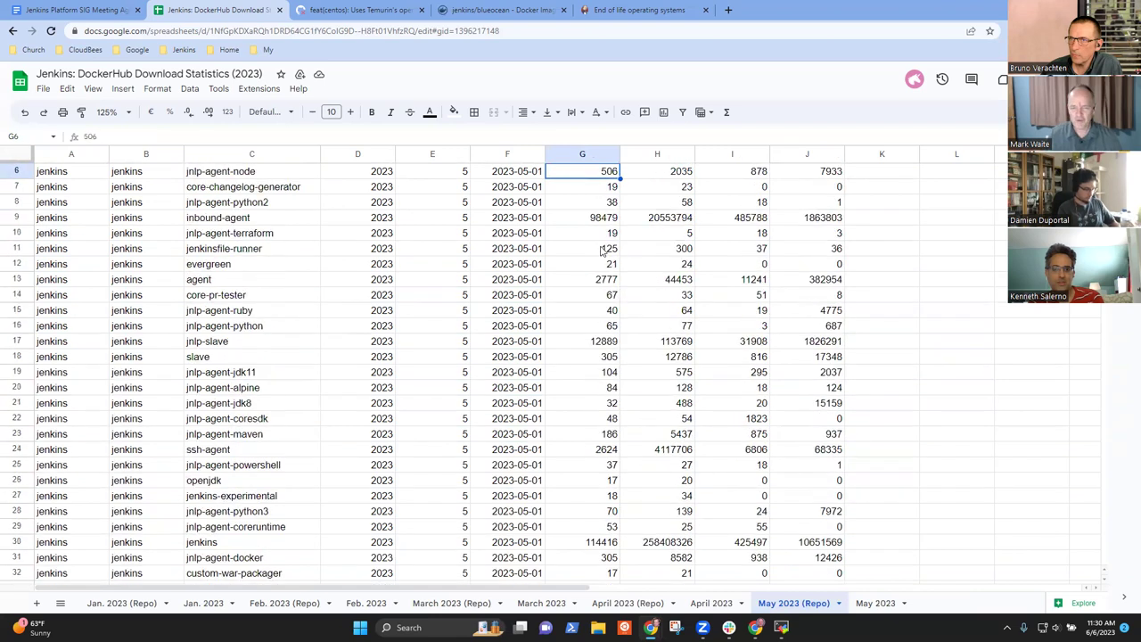
Examine the Unique IPs from the pct row down to the jnlp-slave row.
key("Up")
key("Up")
key("Up")
key("Down")
key("Down")
key("Down")
key("Down")
key("Down")
key("Down")
key("Down")
key("Down")
key("Down")
key("Down")
key("Down")
key("Down")
key("Down")
key("Down")
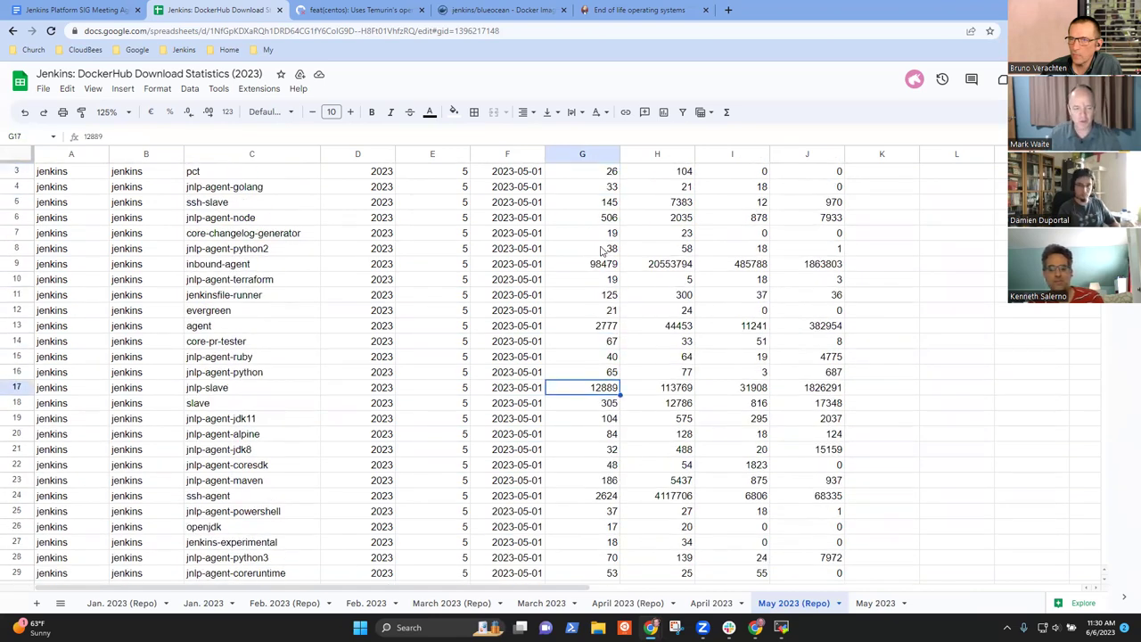
Examine the remaining Unique IPs below jnlp-slave to the end of the data, ending on the jenkins repo's value.
key("Down")
key("Down")
key("Down")
key("Down")
key("Down")
key("Down")
key("Down")
key("Down")
key("Down")
key("Down")
key("Down")
key("Down")
key("Down")
key("Down")
key("Down")
key("Down")
key("Down")
key("Down")
key("Down")
key("Up")
key("Up")
key("Up")
key("Up")
key("Up")
key("Up")
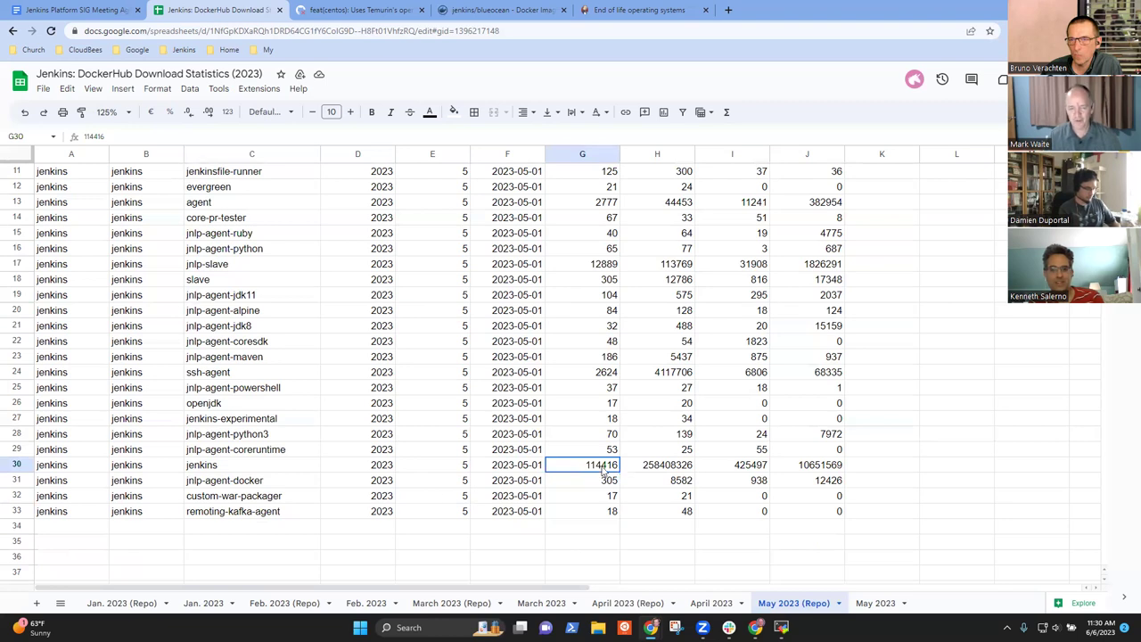
Read the Unique IPs from the jenkins row back up to the ath row for comparison.
key("Up")
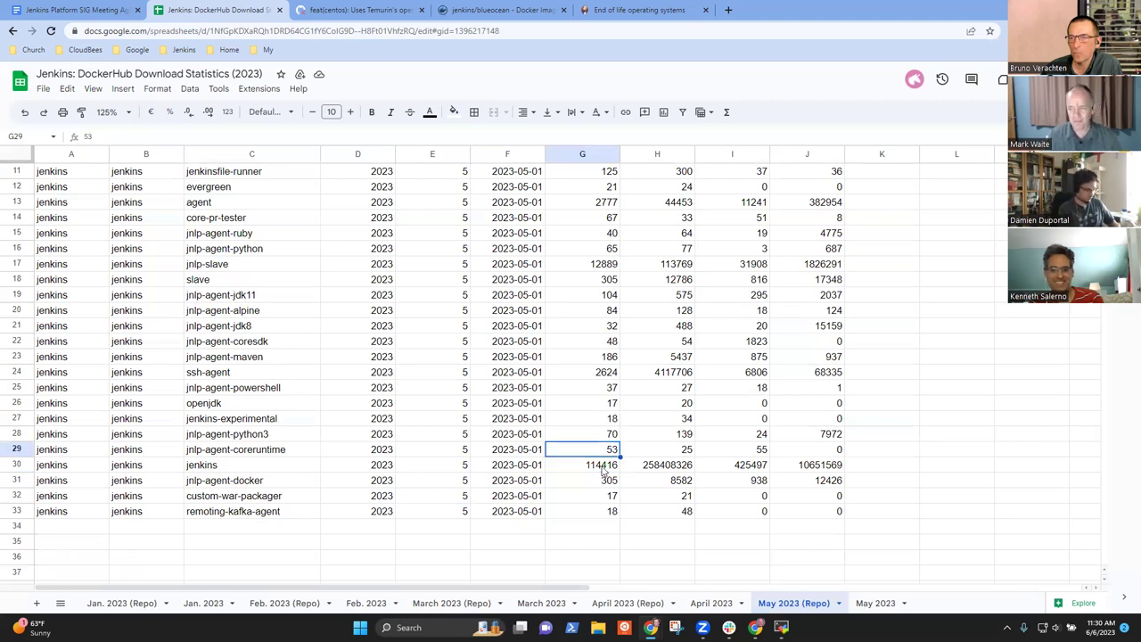
key("Up")
key("Up")
key("Up")
key("Up")
key("Up")
key("Up")
key("Up")
key("Up")
key("Up")
key("Up")
key("Up")
key("Up")
key("Up")
key("Up")
key("Up")
key("Up")
key("Up")
key("Up")
key("Up")
key("Up")
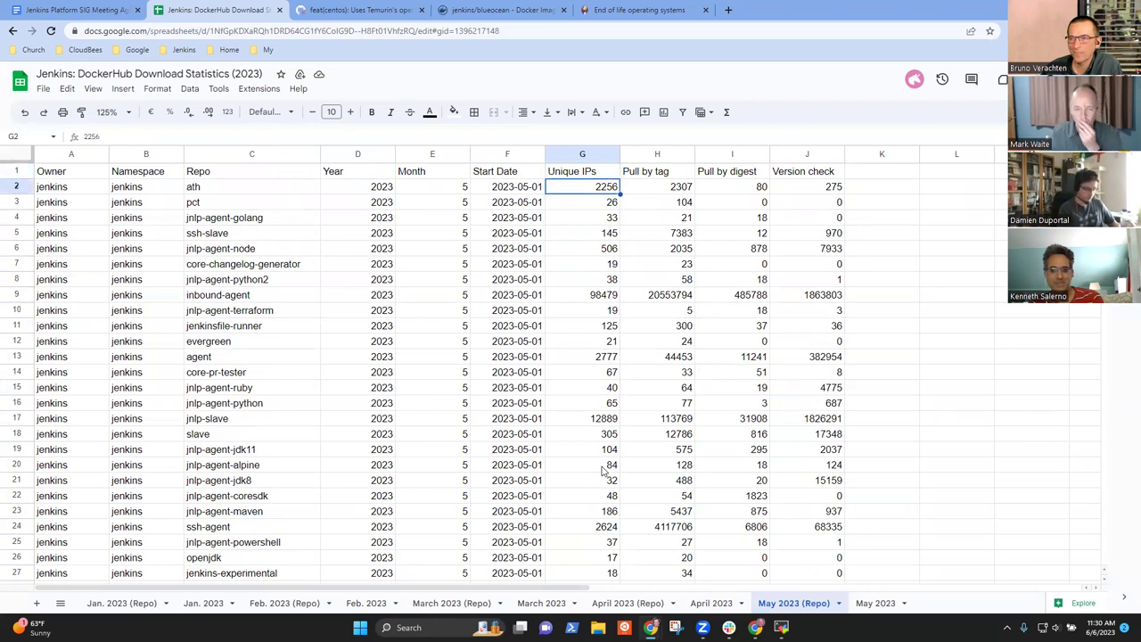
Examine the Unique IPs downward from the ath row to the ssh-agent row.
key("Down")
key("Down")
key("Down")
key("Down")
key("Down")
key("Down")
key("Down")
key("Down")
key("Down")
key("Down")
key("Down")
key("Down")
key("Down")
key("Down")
key("Down")
key("Down")
key("Down")
key("Down")
key("Down")
key("Down")
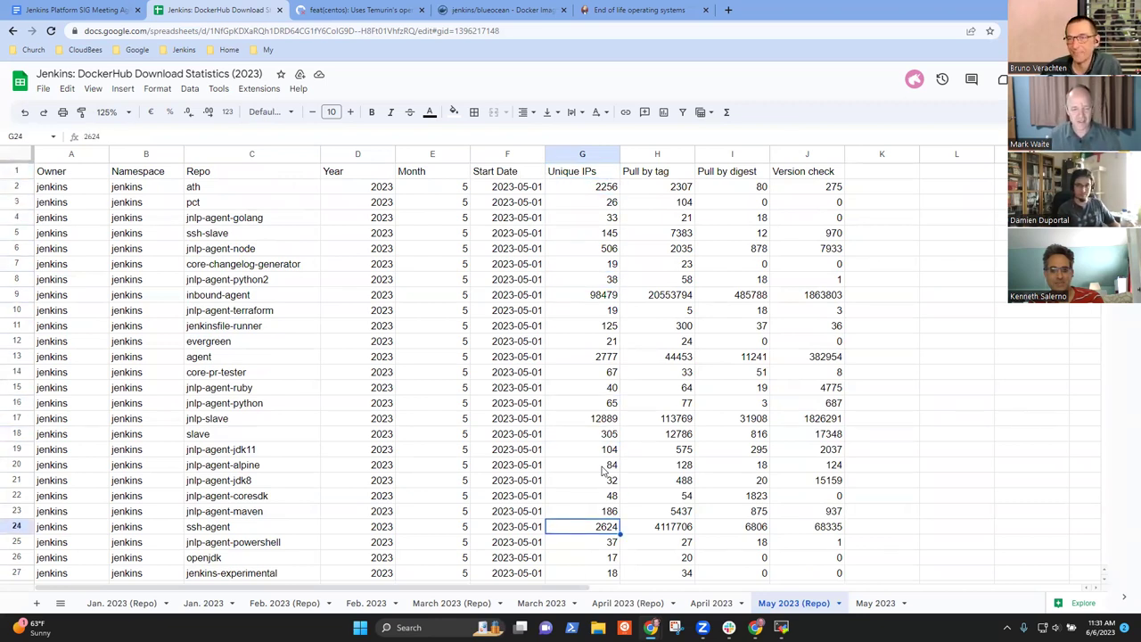
Compare the Unique IPs in the rows around ssh-agent and jnlp-slave, ending on the inbound-agent value.
key("Up")
key("Up")
key("Down")
key("Down")
key("Down")
key("Down")
key("Down")
key("Down")
key("Up")
key("Up")
key("Up")
key("Up")
key("Up")
key("Up")
key("Up")
key("Up")
key("Up")
key("Up")
key("Up")
key("Up")
key("Up")
key("Up")
key("Up")
key("Down")
key("Down")
key("Down")
key("Down")
key("Down")
key("Up")
key("Up")
key("Up")
key("Up")
key("Up")
key("Up")
key("Up")
key("Up")
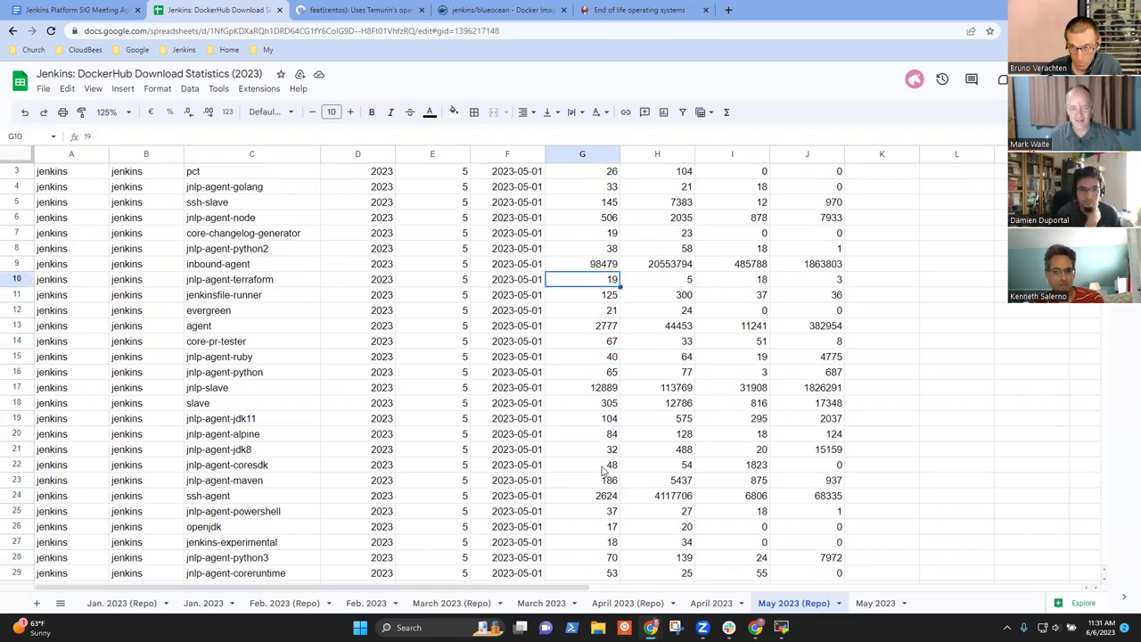
key("Up")
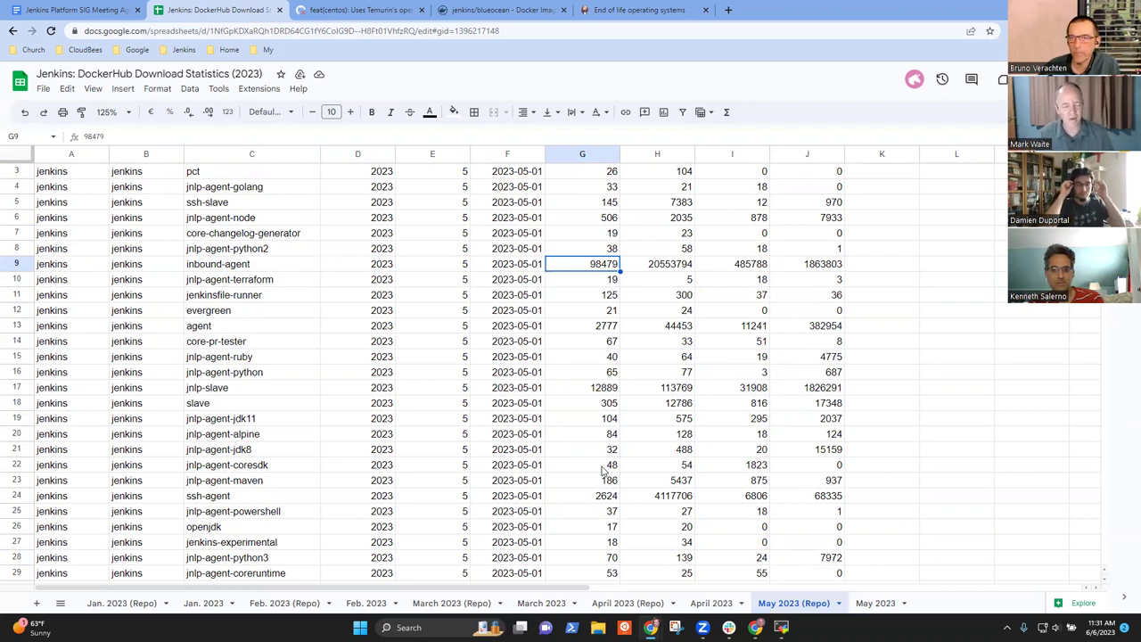
Return to the first cell of the May 2023 (Repo) sheet and freeze its one header row.
key("Left")
key("Left")
key("Left")
key("Left")
key("Left")
key("Left")
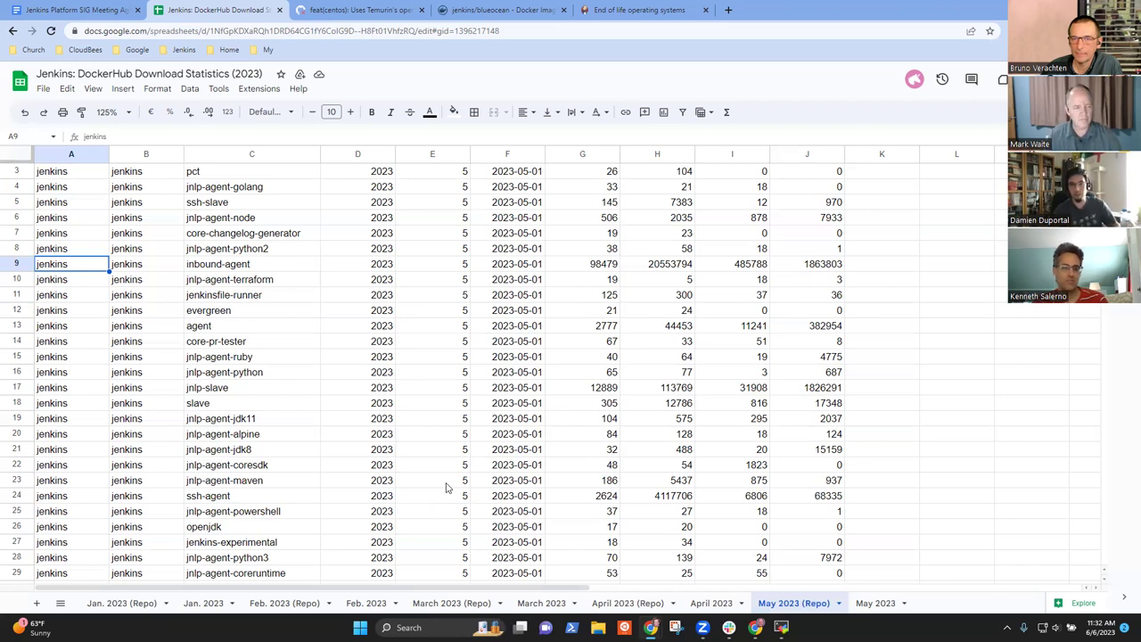
key("ctrl+Home")
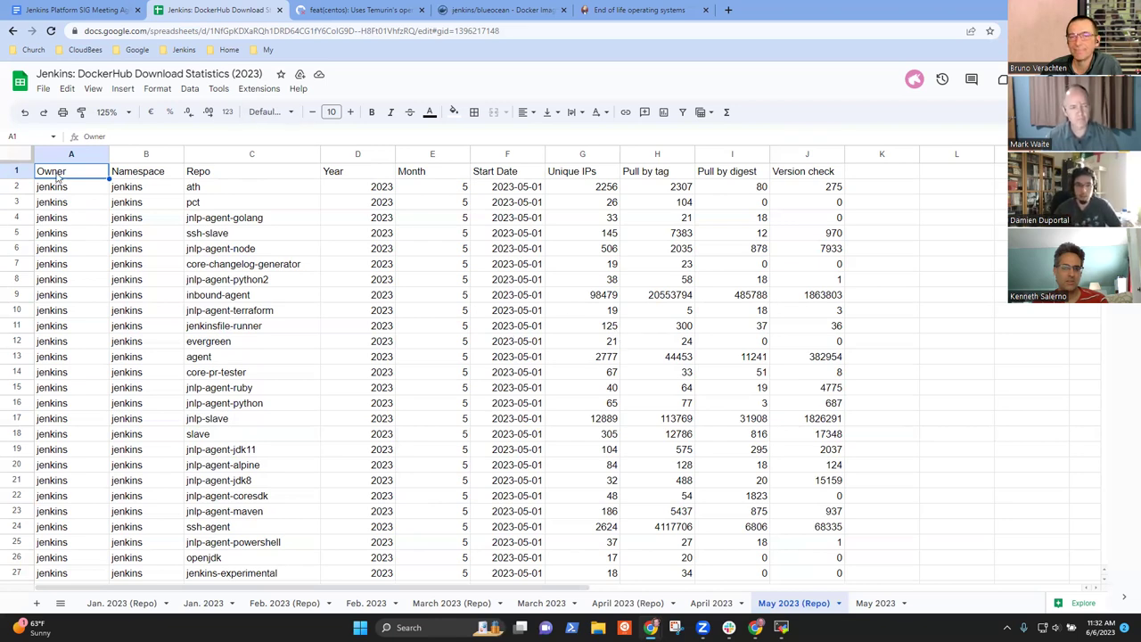
left_click(98, 91)
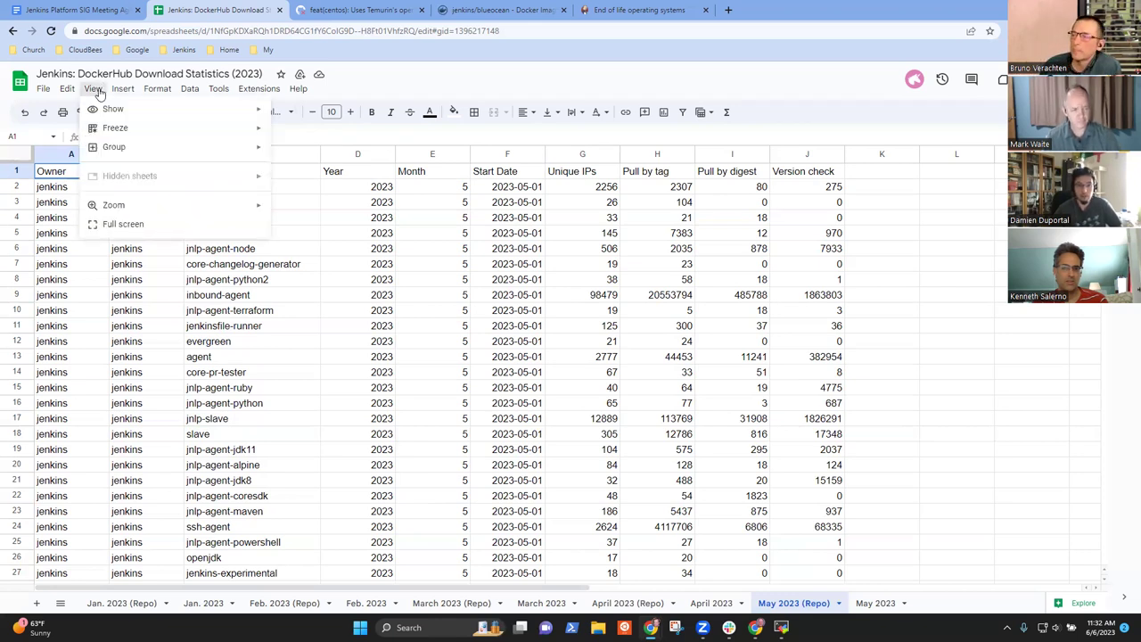
mouse_move(134, 129)
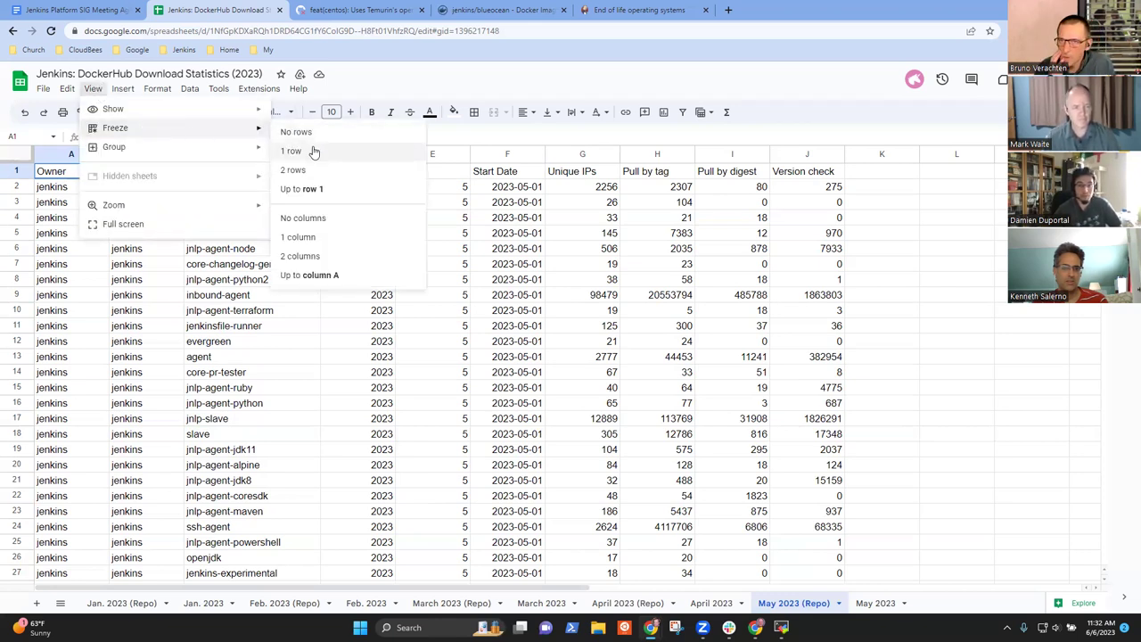
left_click(312, 152)
Check the repo statistics under the frozen header down to the last rows, ending back at the first data row.
left_click(340, 199)
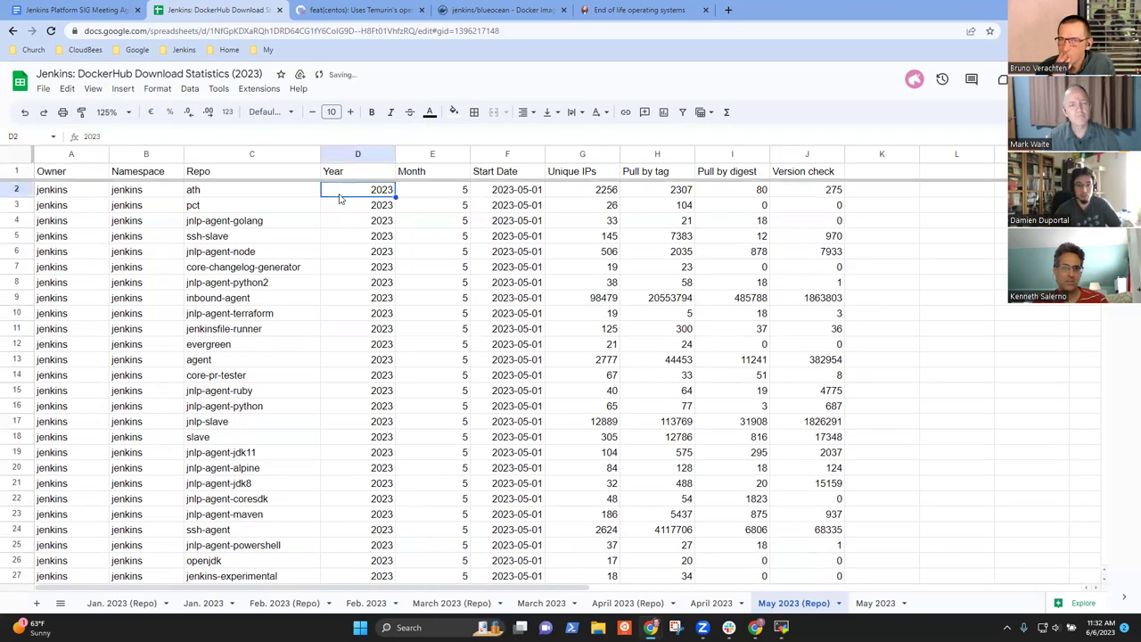
key("Home")
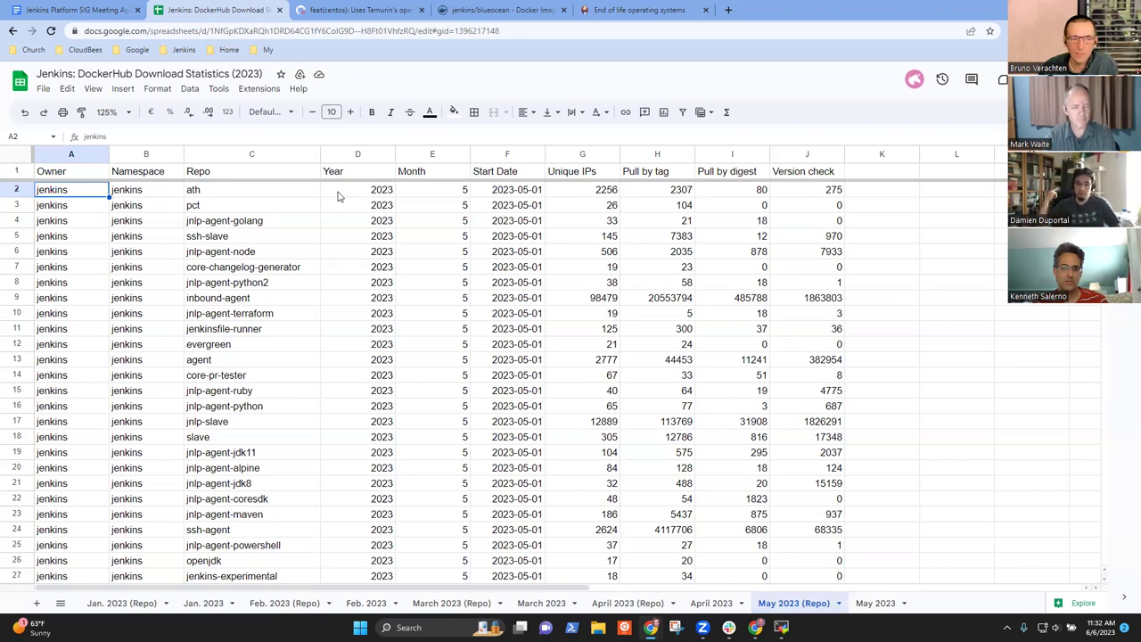
key("Page_Down")
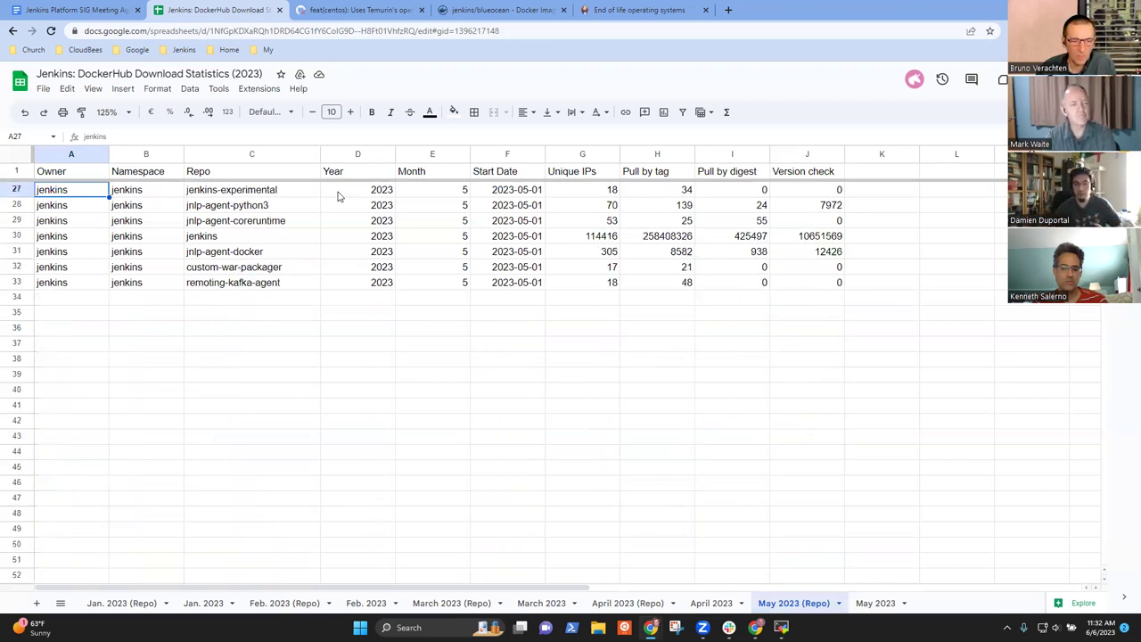
key("Page_Up")
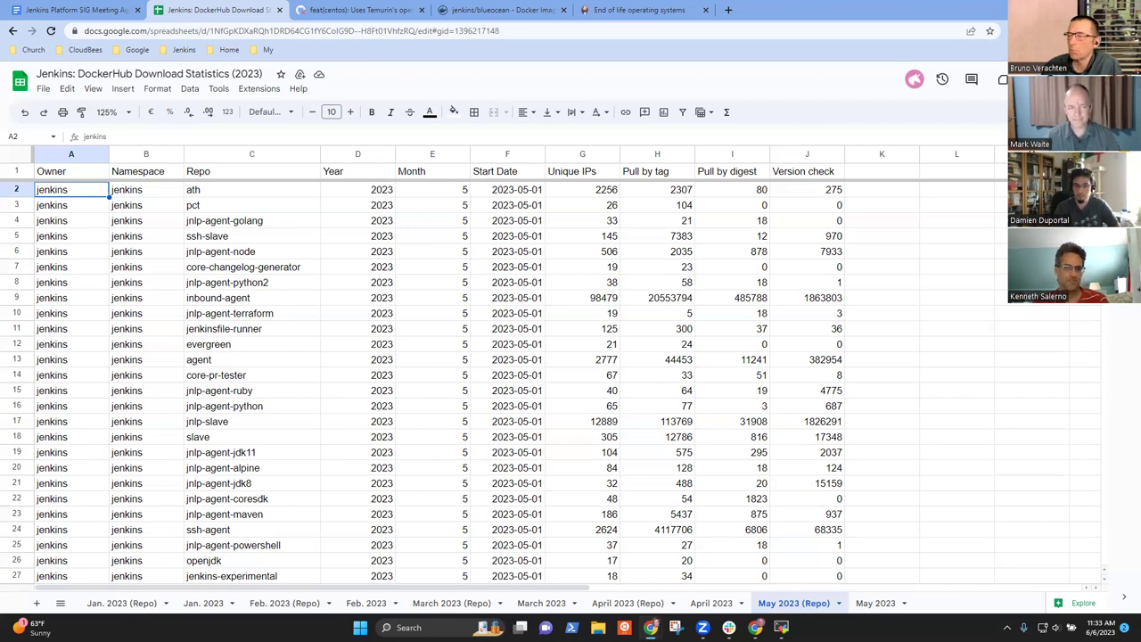
Switch to the Jenkins Platform SIG Meeting Agenda, review the Docker Hub stats notes and highlight the Open questions heading.
left_click(77, 16)
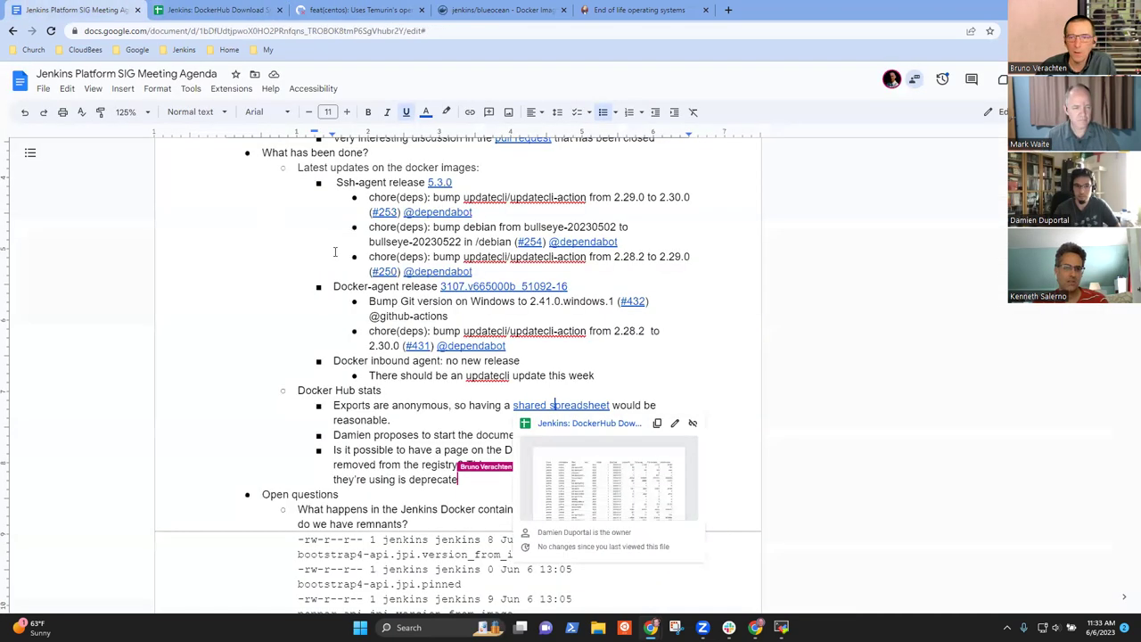
scroll(481, 339, "down", 5)
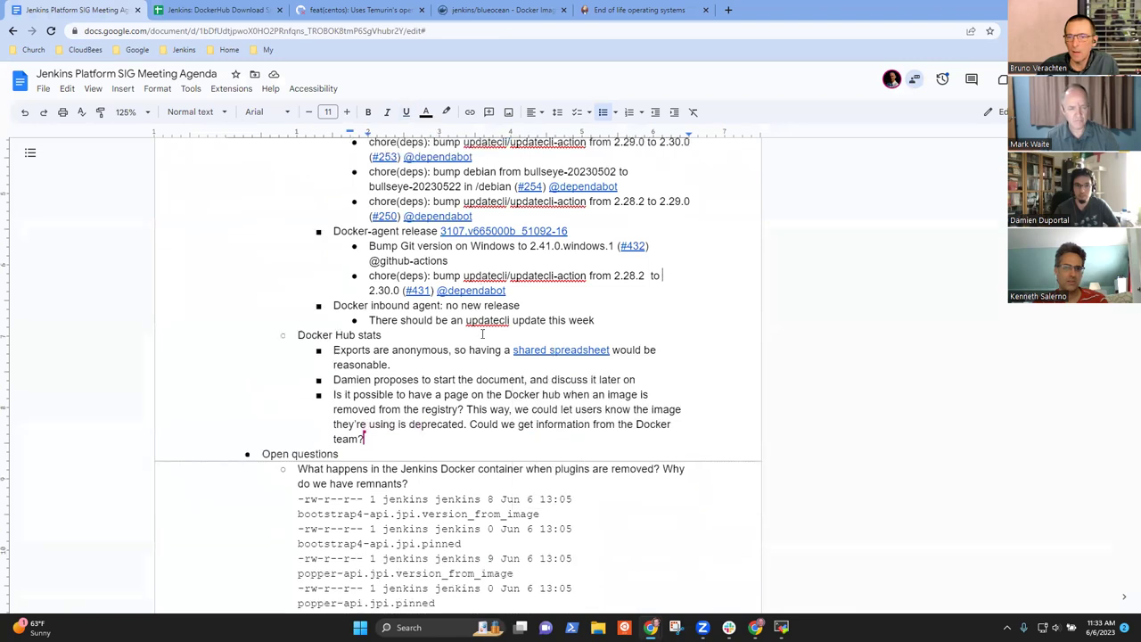
scroll(535, 317, "up", 1)
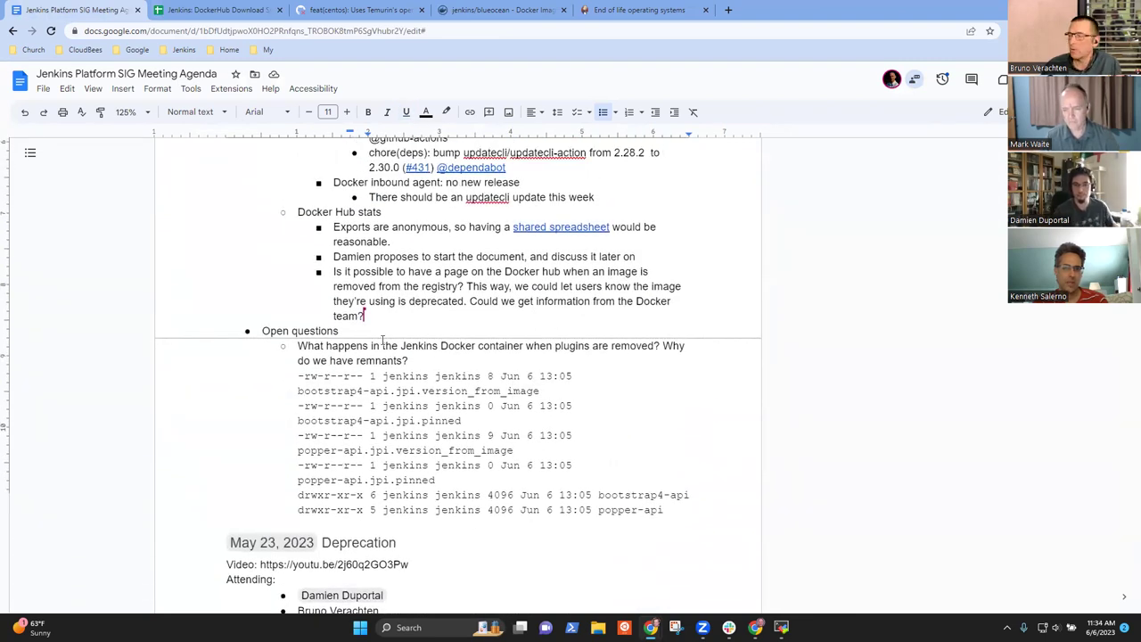
left_click(355, 335)
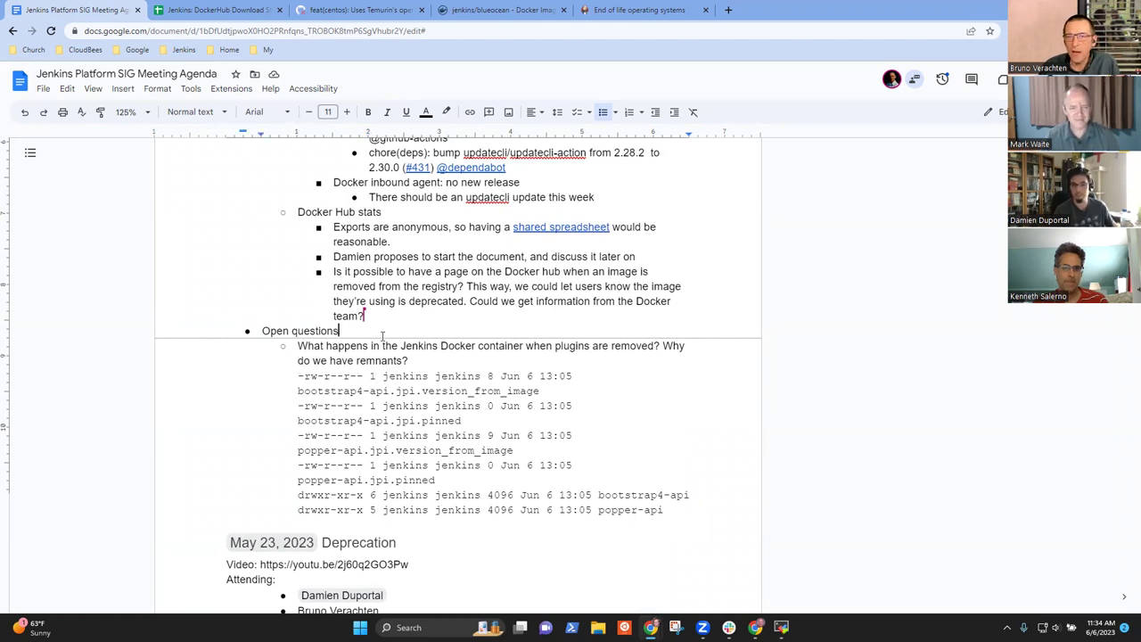
scroll(397, 340, "up", 2)
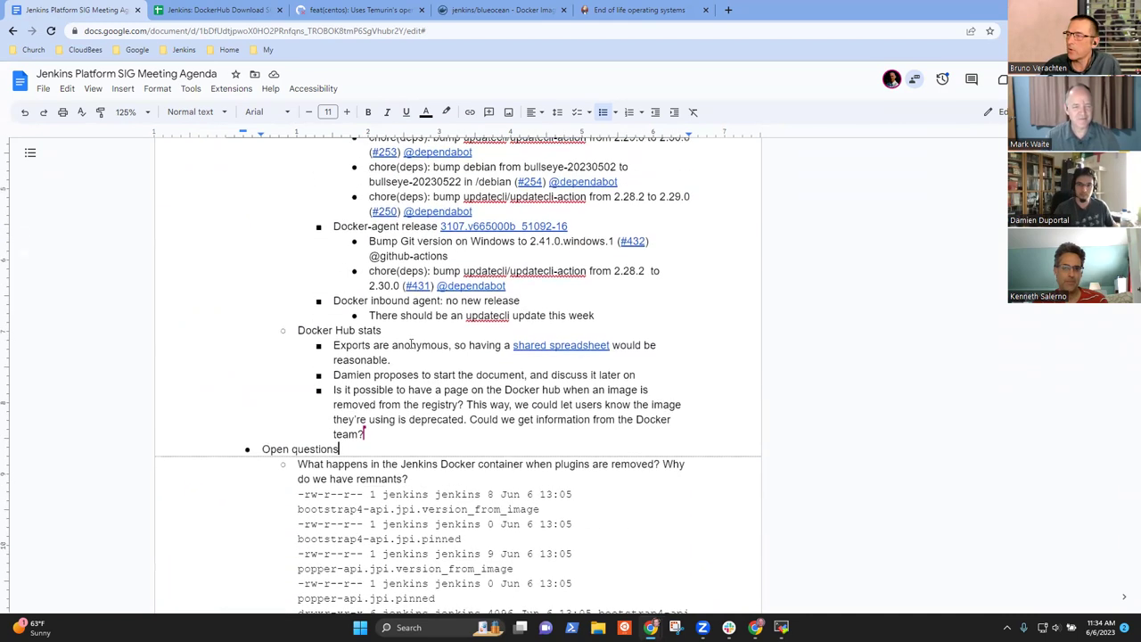
triple_click(336, 449)
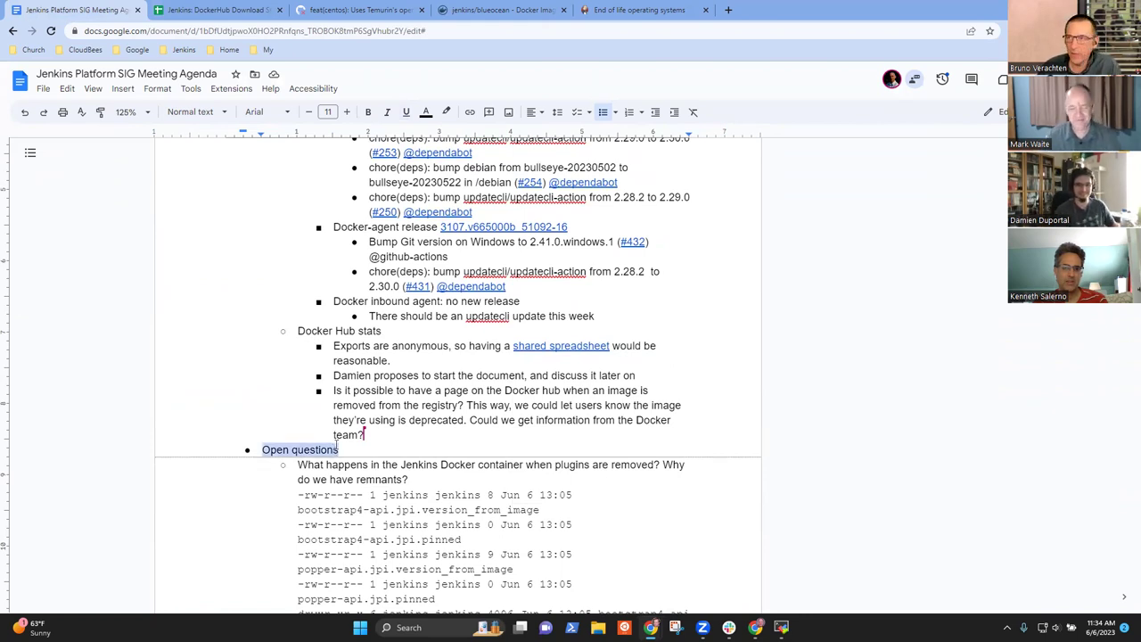